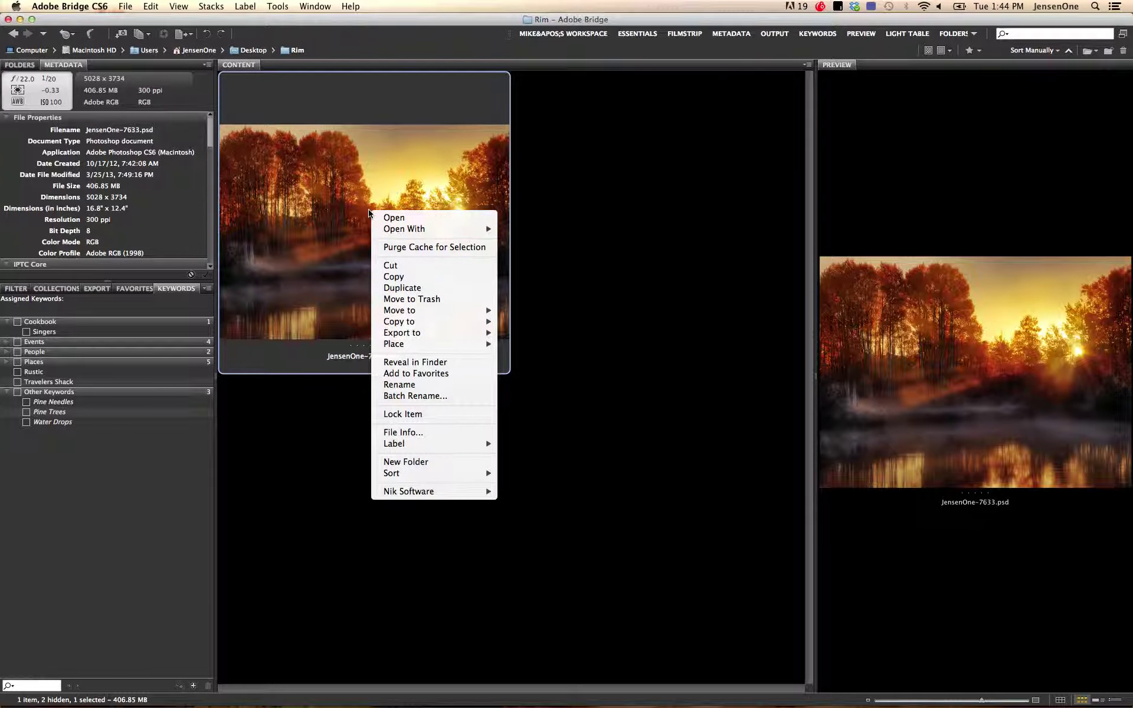
Duplicate the autumn lake PSD in the folder and open the copy in Photoshop.
{"action": "left_click", "coordinate": [397, 289]}
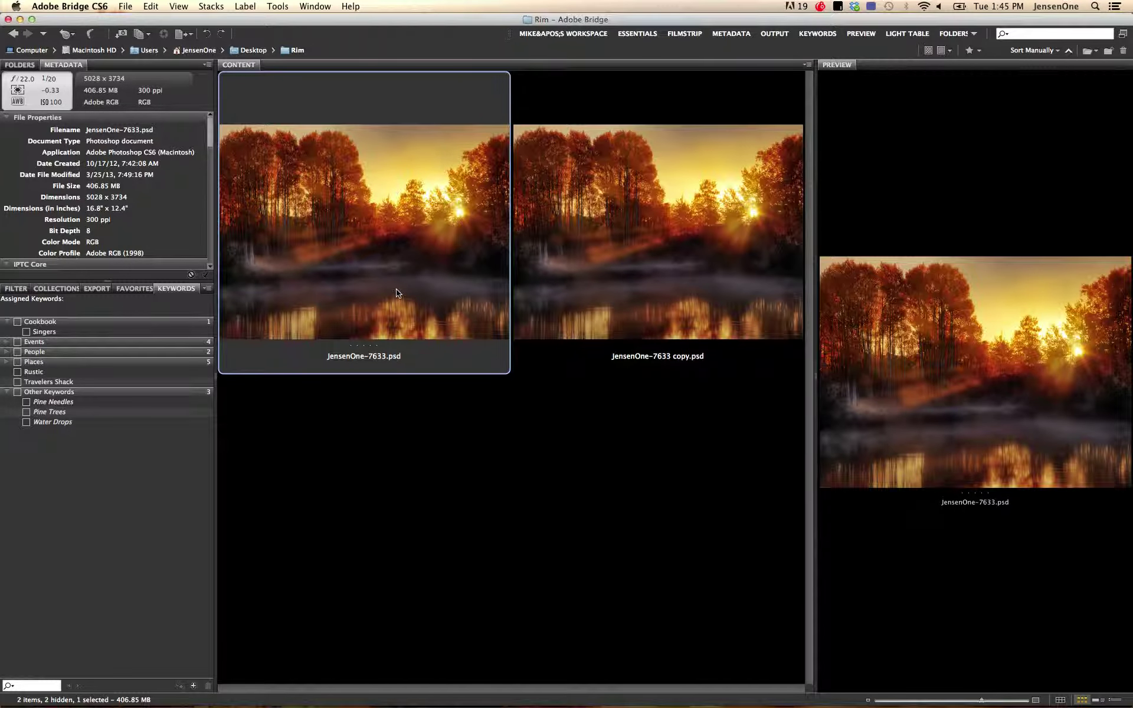
{"action": "left_click", "coordinate": [593, 285]}
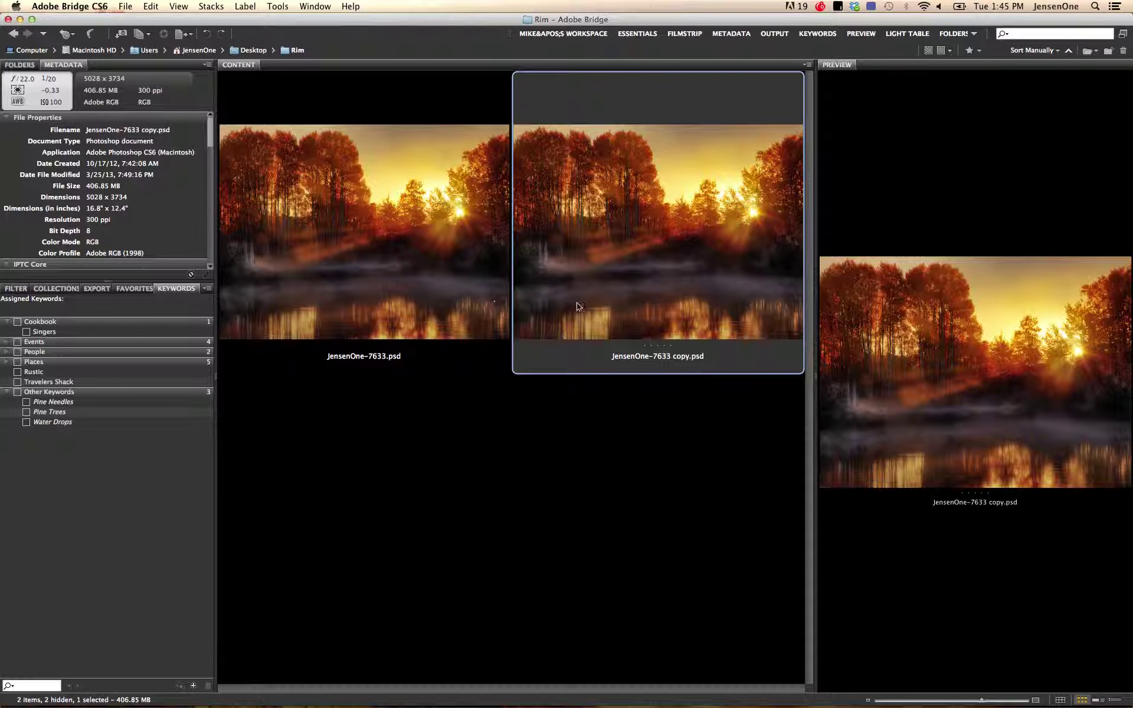
{"action": "double_click", "coordinate": [641, 235]}
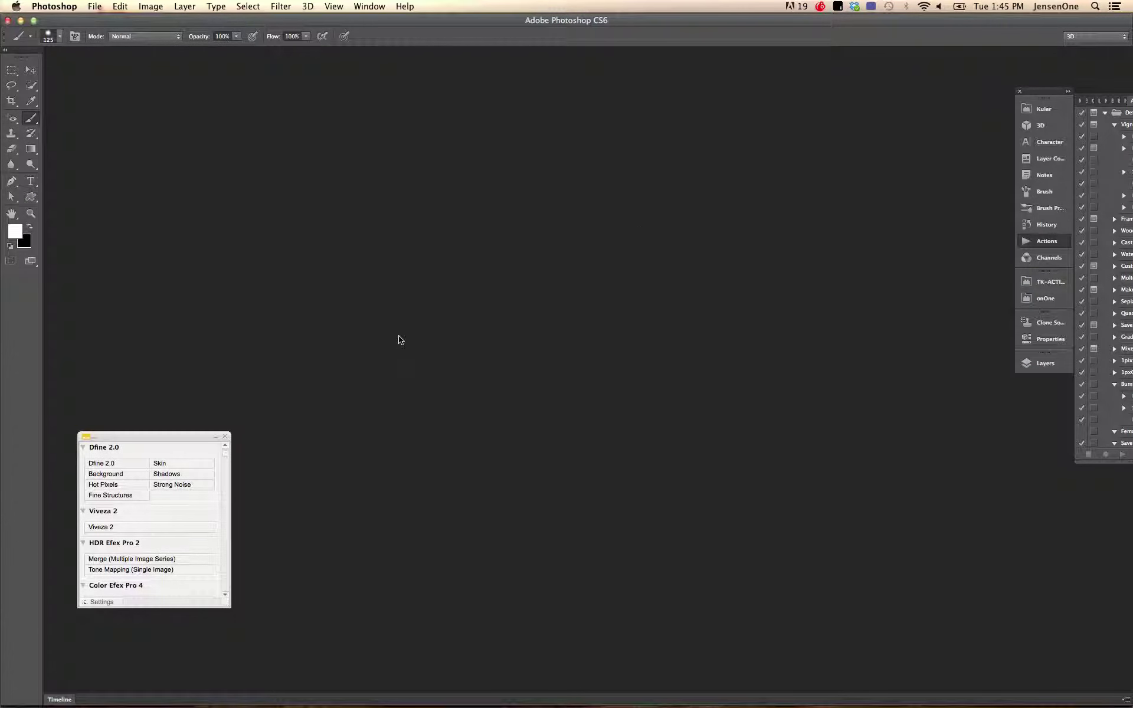
{"action": "left_click", "coordinate": [225, 437]}
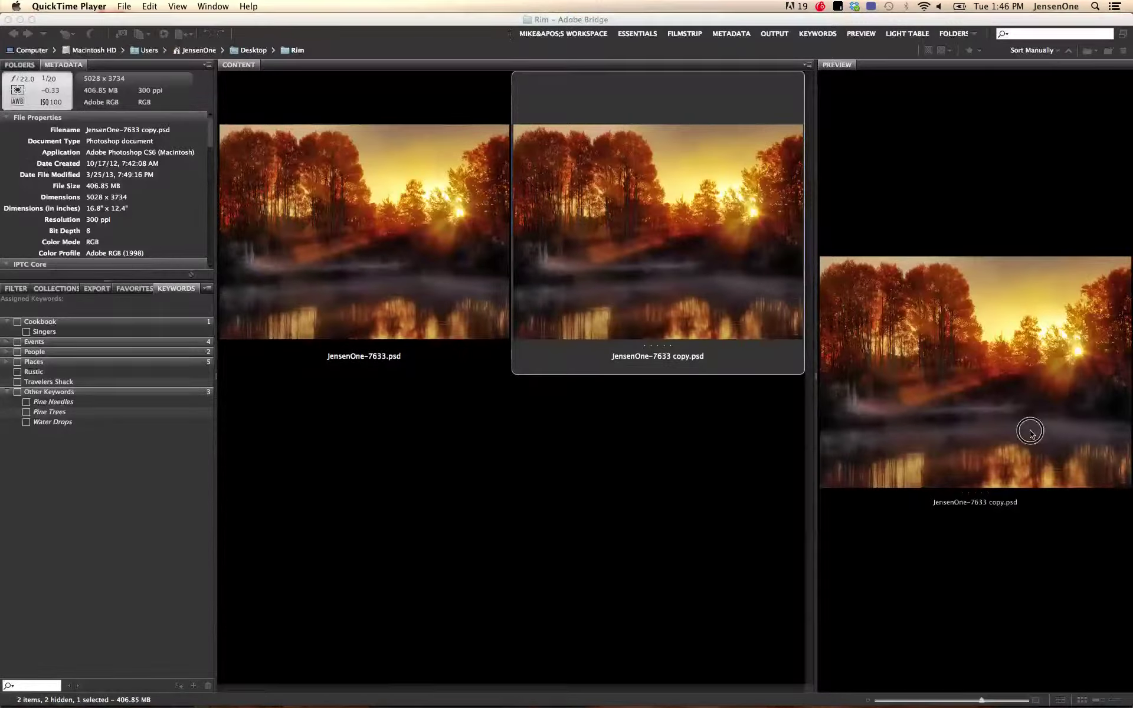
{"action": "mouse_move", "coordinate": [540, 694]}
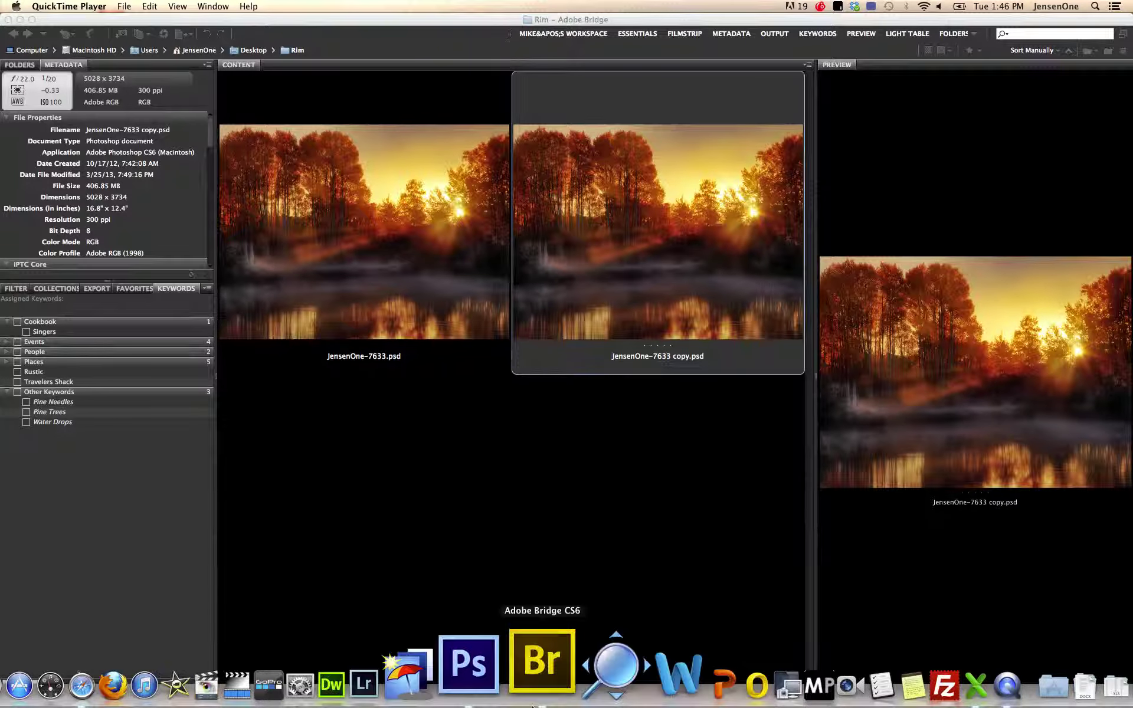
{"action": "left_click", "coordinate": [523, 658]}
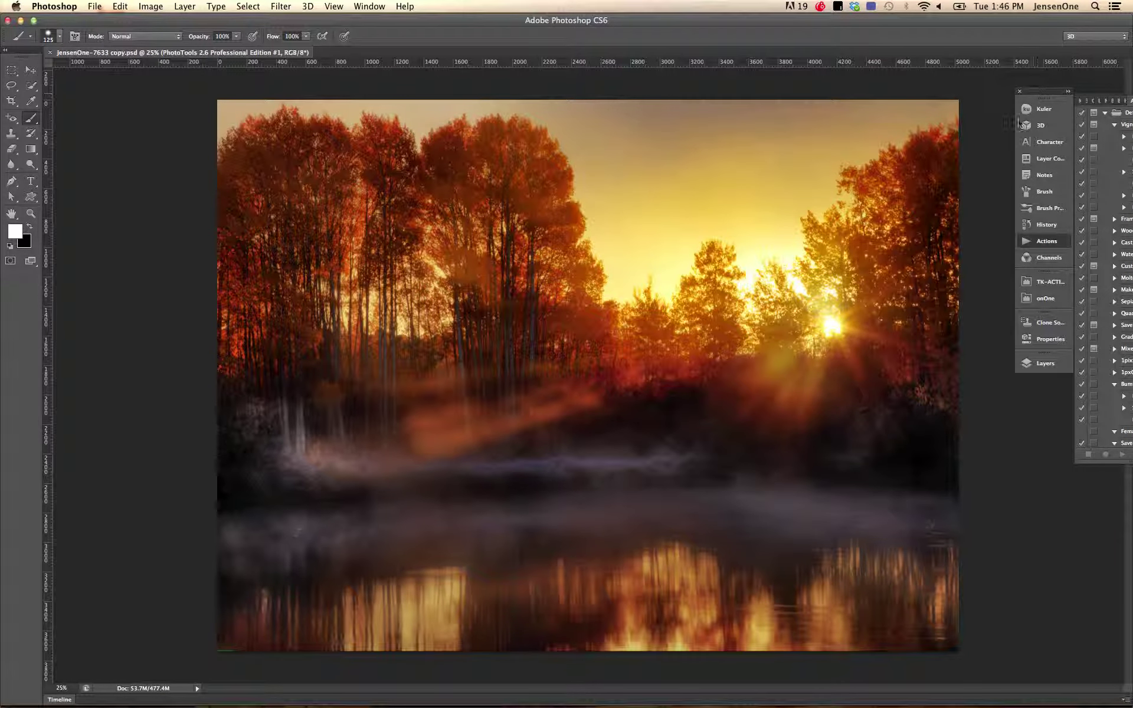
Move the collapsed panel group inward beside the photo and expand its layer list.
{"action": "left_click", "coordinate": [1039, 96]}
{"action": "left_click_drag", "start_coordinate": [1038, 95], "coordinate": [1002, 89]}
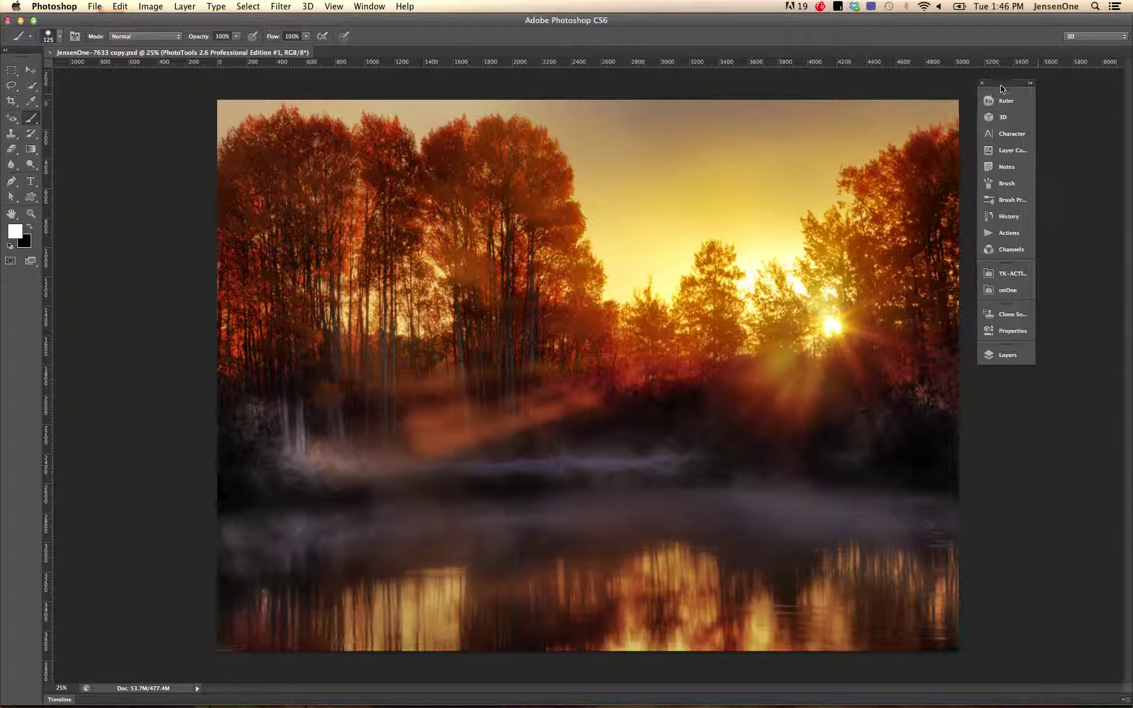
{"action": "left_click", "coordinate": [1009, 355]}
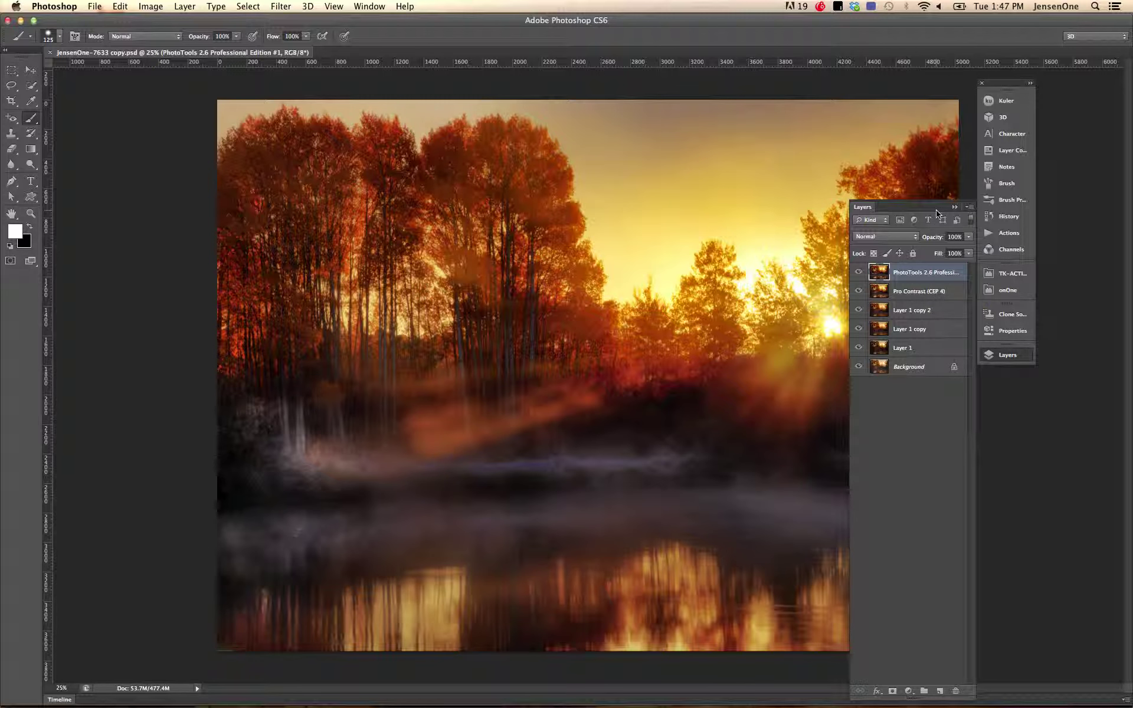
{"action": "left_click_drag", "start_coordinate": [944, 208], "coordinate": [951, 212]}
Convert the photo to the sRGB IEC61966-2.1 profile with flattening, and duplicate the resulting Background as a new layer.
{"action": "left_click", "coordinate": [152, 7]}
{"action": "left_click", "coordinate": [155, 8]}
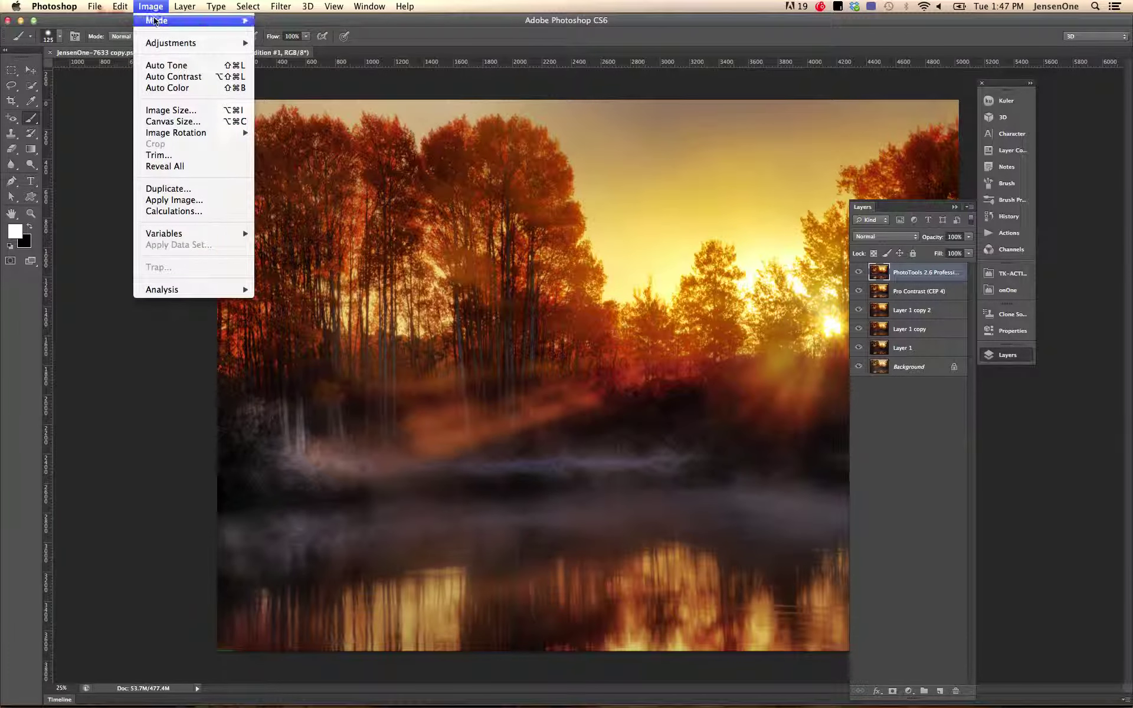
{"action": "mouse_move", "coordinate": [156, 21]}
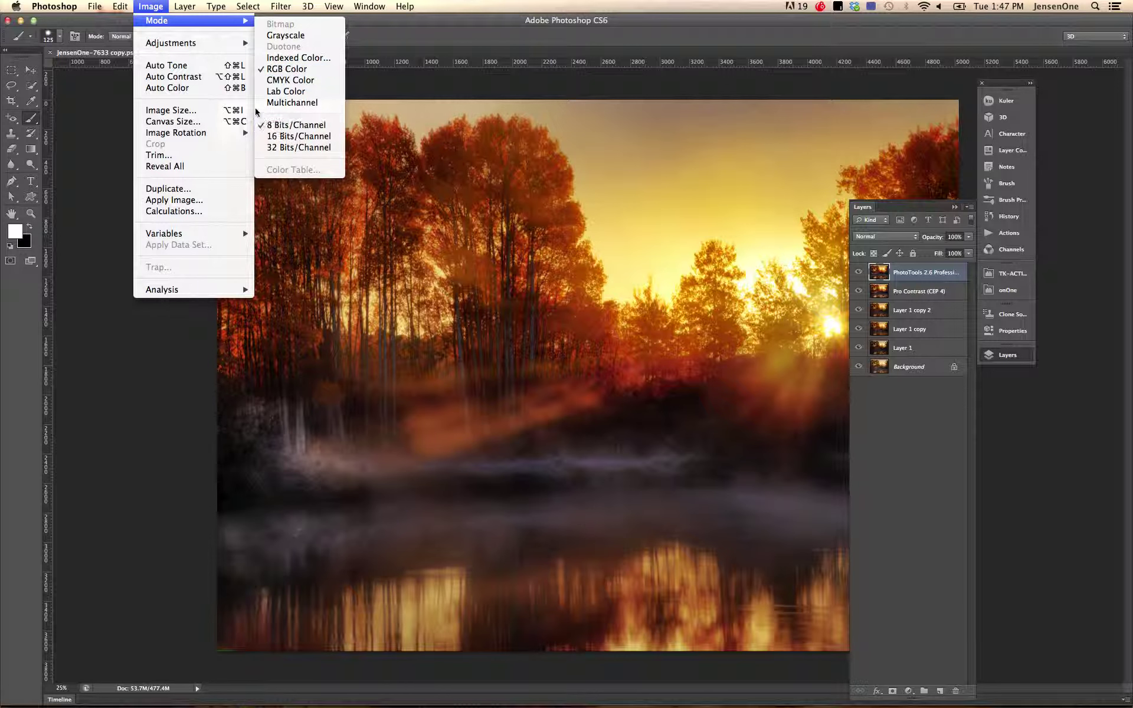
{"action": "mouse_move", "coordinate": [121, 8]}
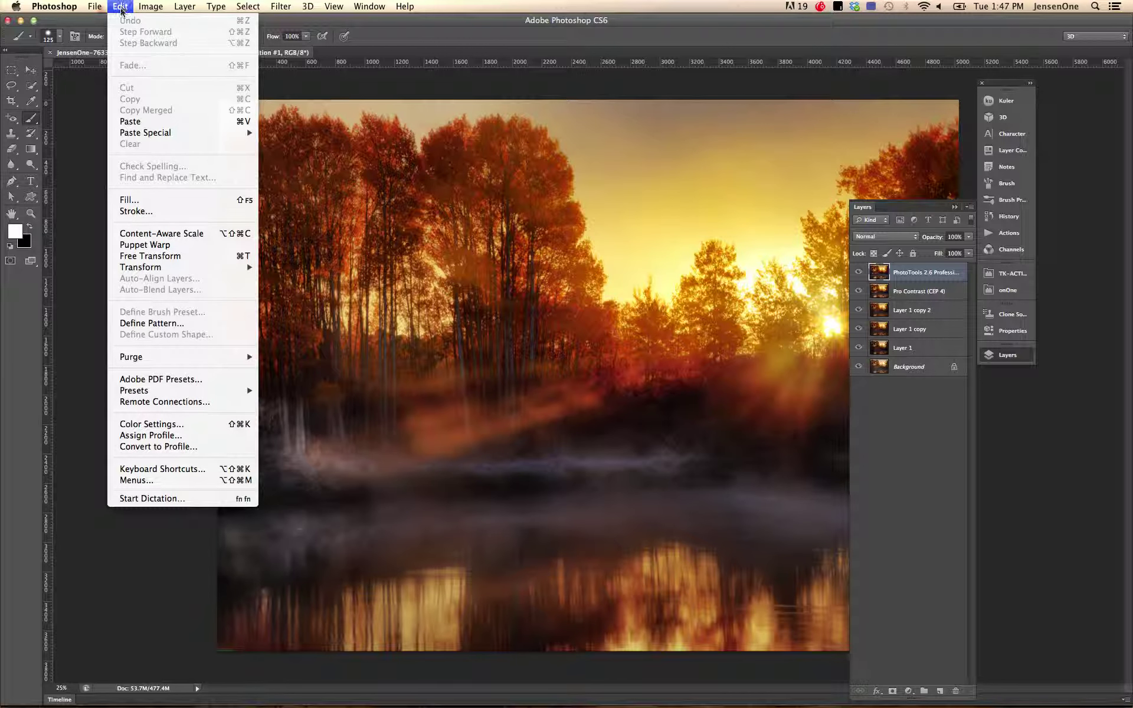
{"action": "left_click", "coordinate": [142, 445]}
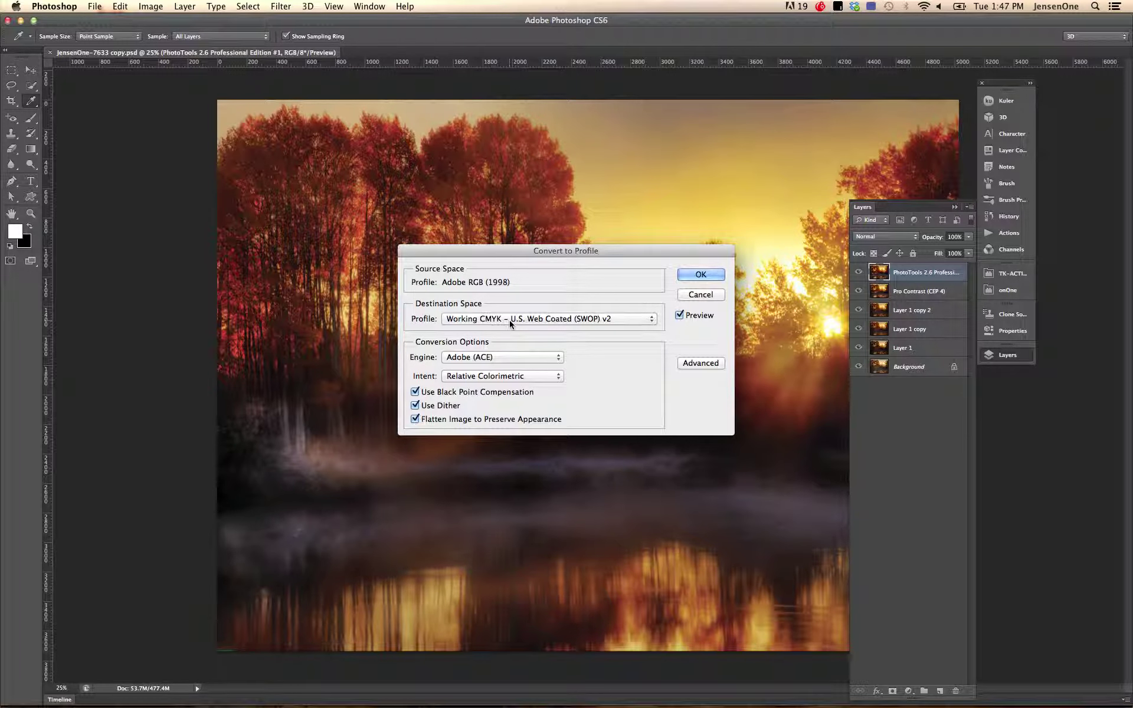
{"action": "left_click", "coordinate": [509, 320]}
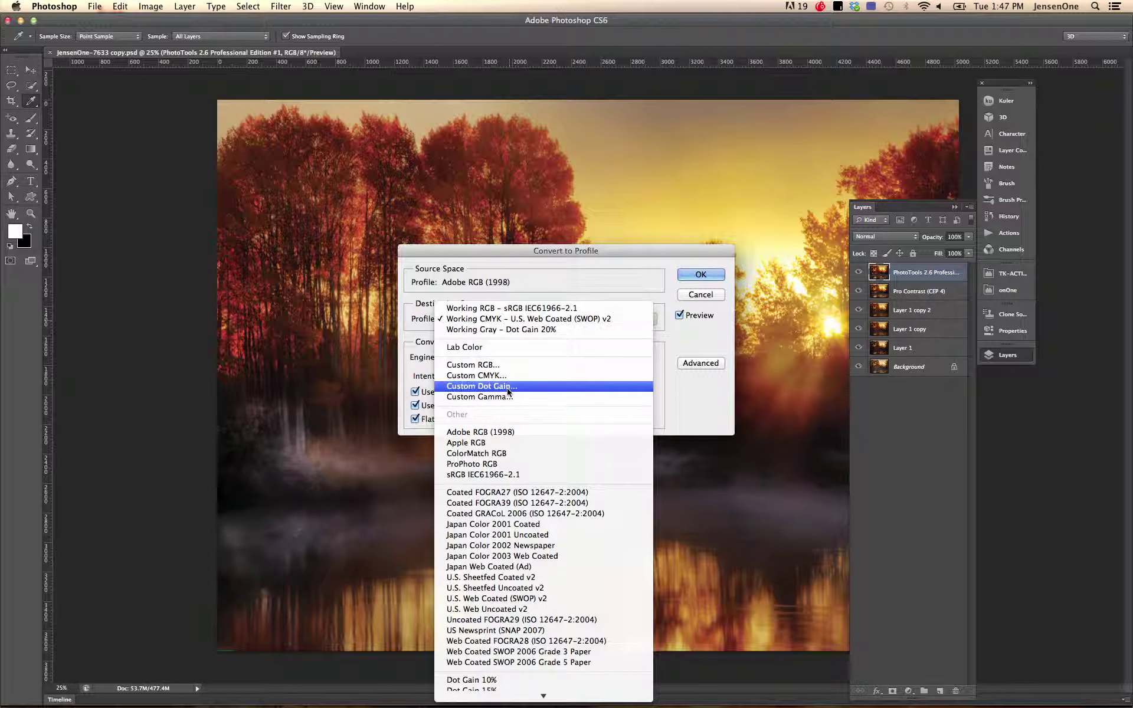
{"action": "left_click", "coordinate": [502, 476]}
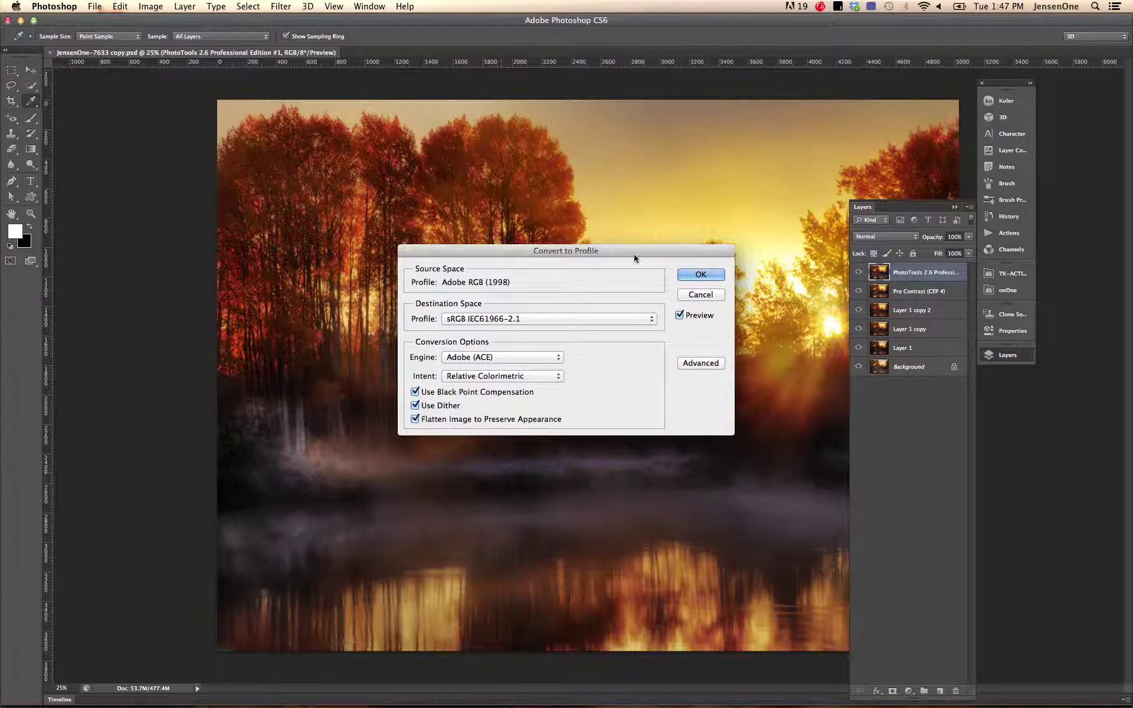
{"action": "left_click", "coordinate": [687, 275]}
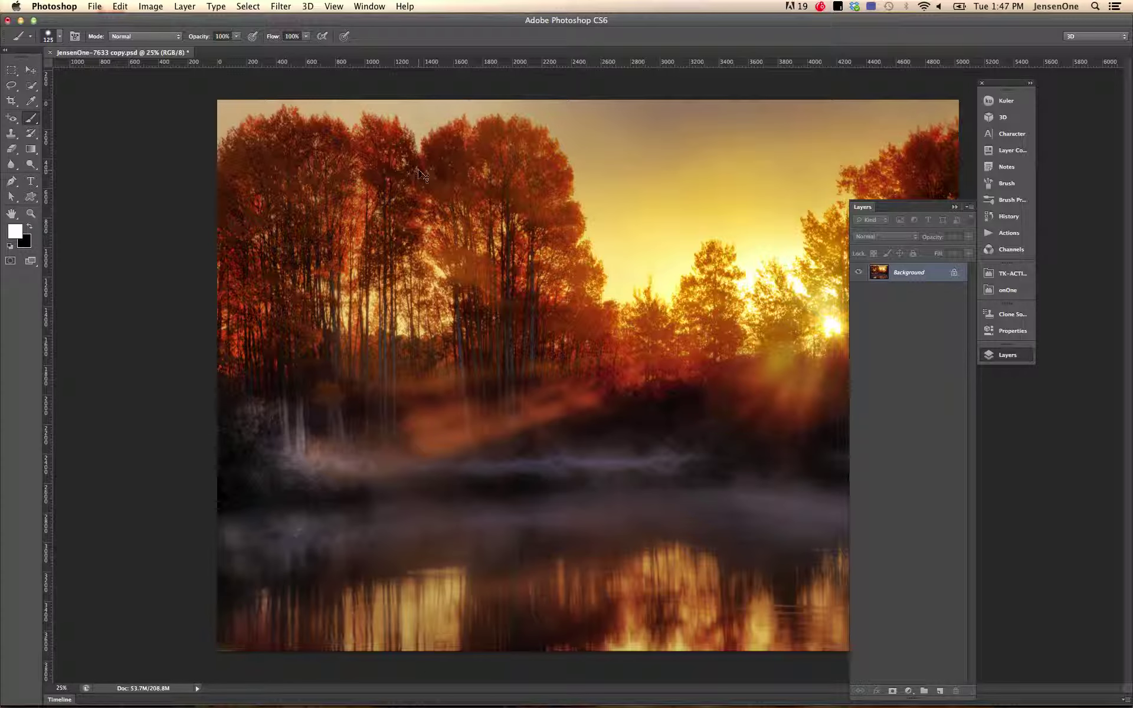
{"action": "key", "text": "super+j"}
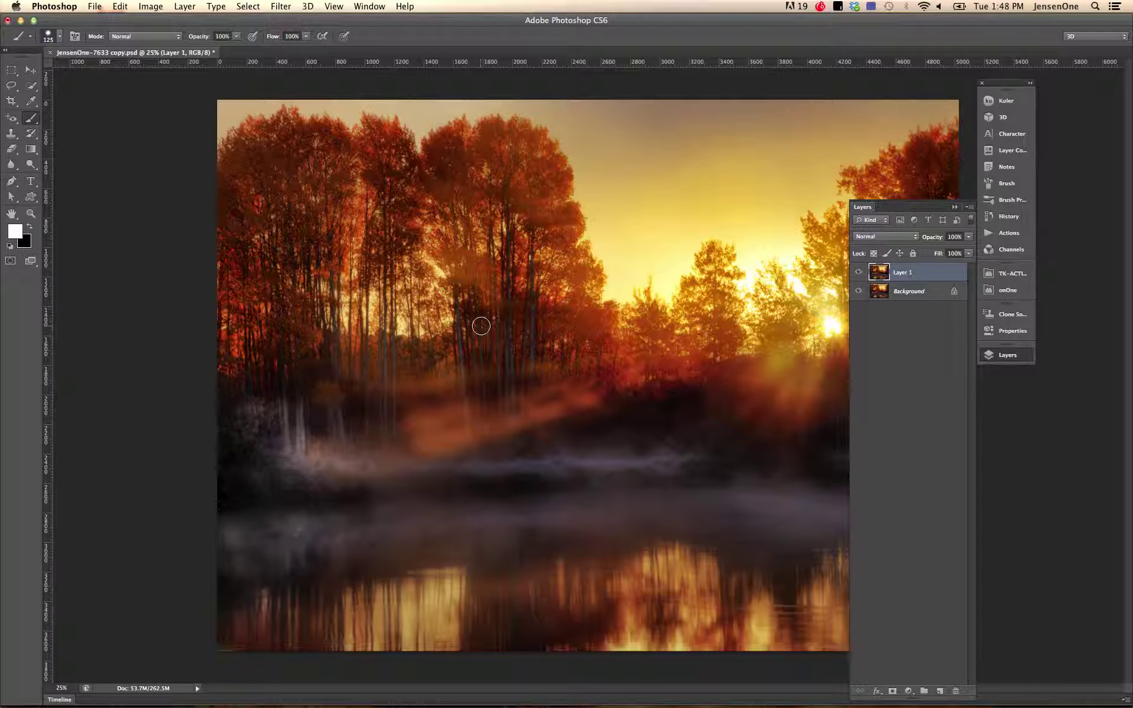
Examine the photo's pixel dimensions, document size and resolution.
{"action": "left_click", "coordinate": [152, 10]}
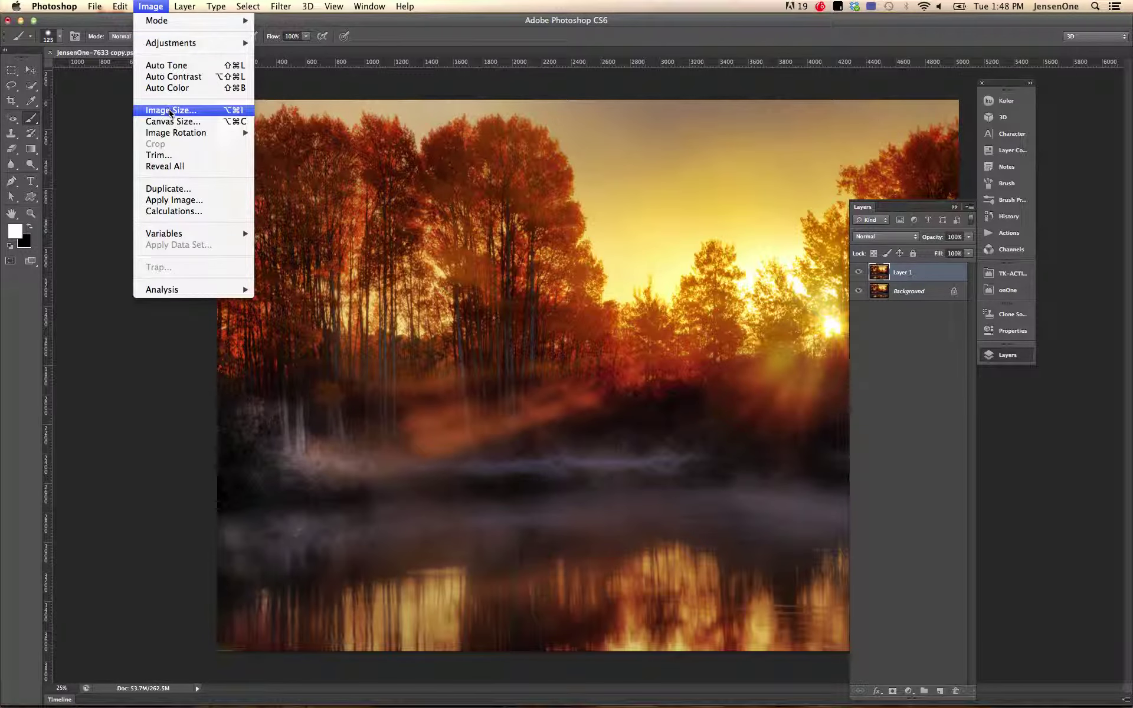
{"action": "left_click", "coordinate": [170, 111]}
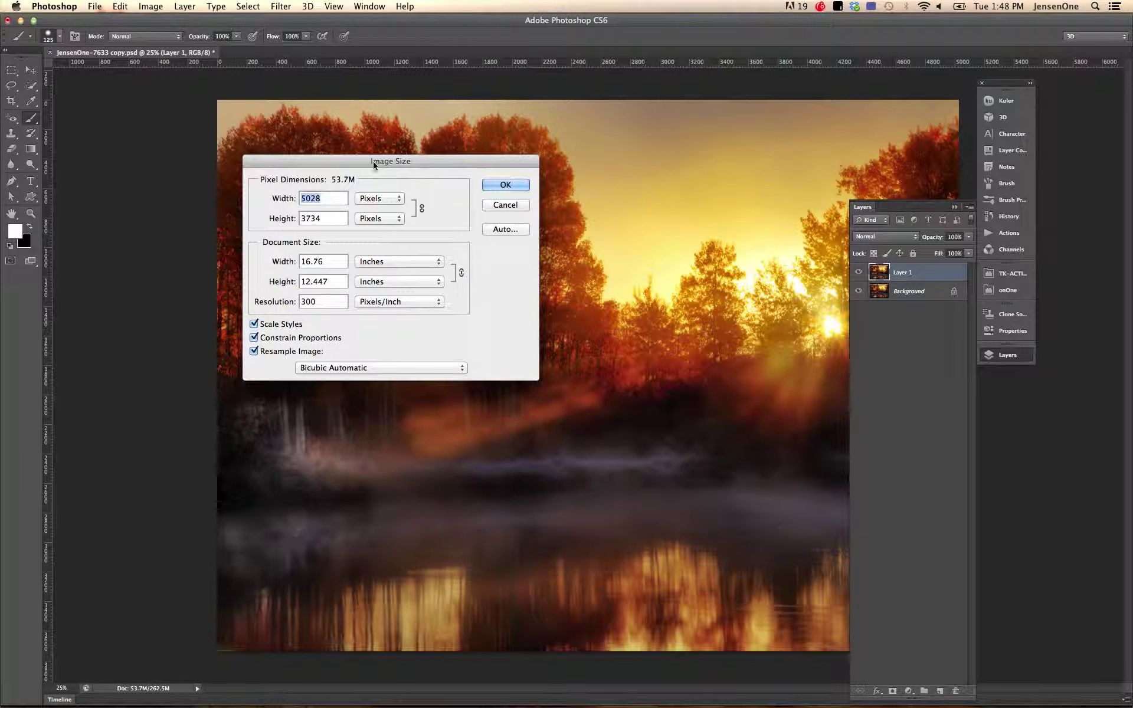
{"action": "left_click_drag", "start_coordinate": [374, 164], "coordinate": [412, 130]}
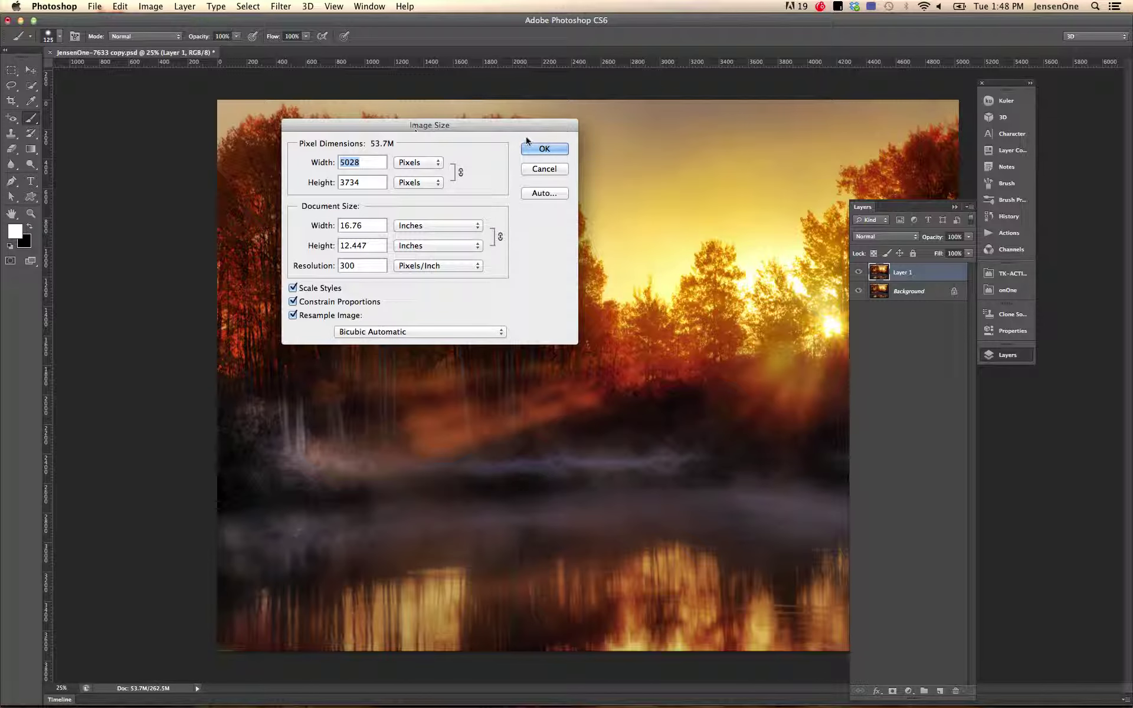
{"action": "left_click", "coordinate": [534, 170]}
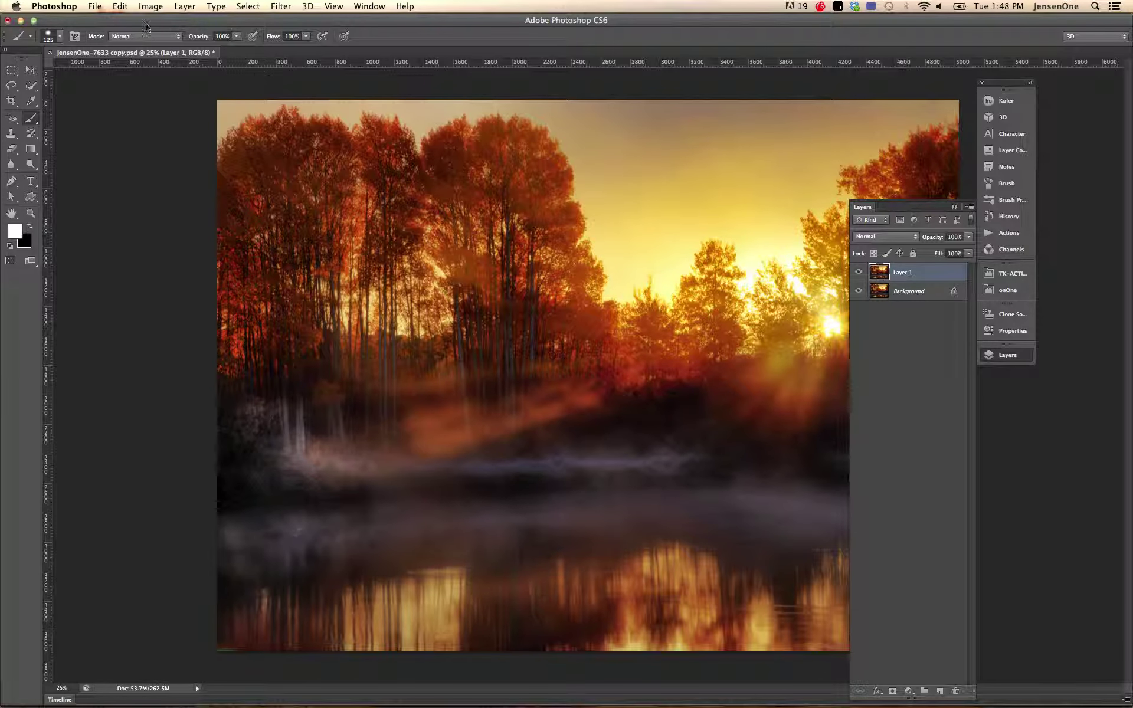
Create a new transparent RGB document 1400 pixels wide and 1050 pixels high at 72 pixels/inch.
{"action": "left_click", "coordinate": [95, 7]}
{"action": "left_click", "coordinate": [102, 20]}
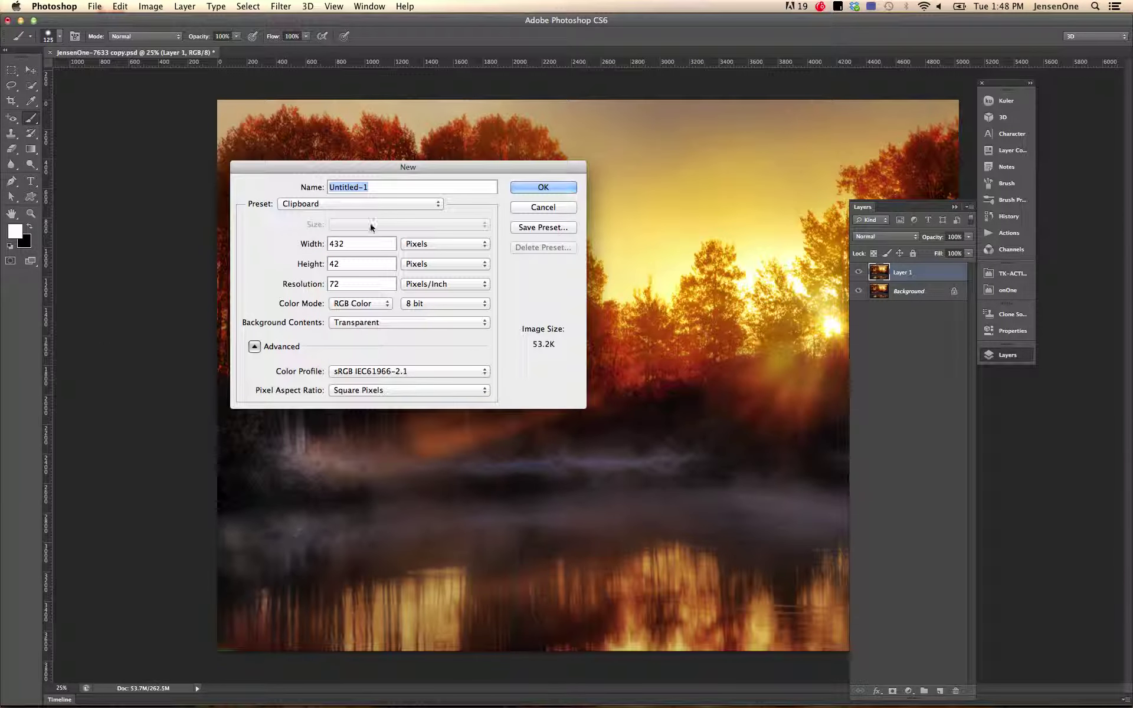
{"action": "double_click", "coordinate": [347, 242]}
{"action": "type", "text": "1400"}
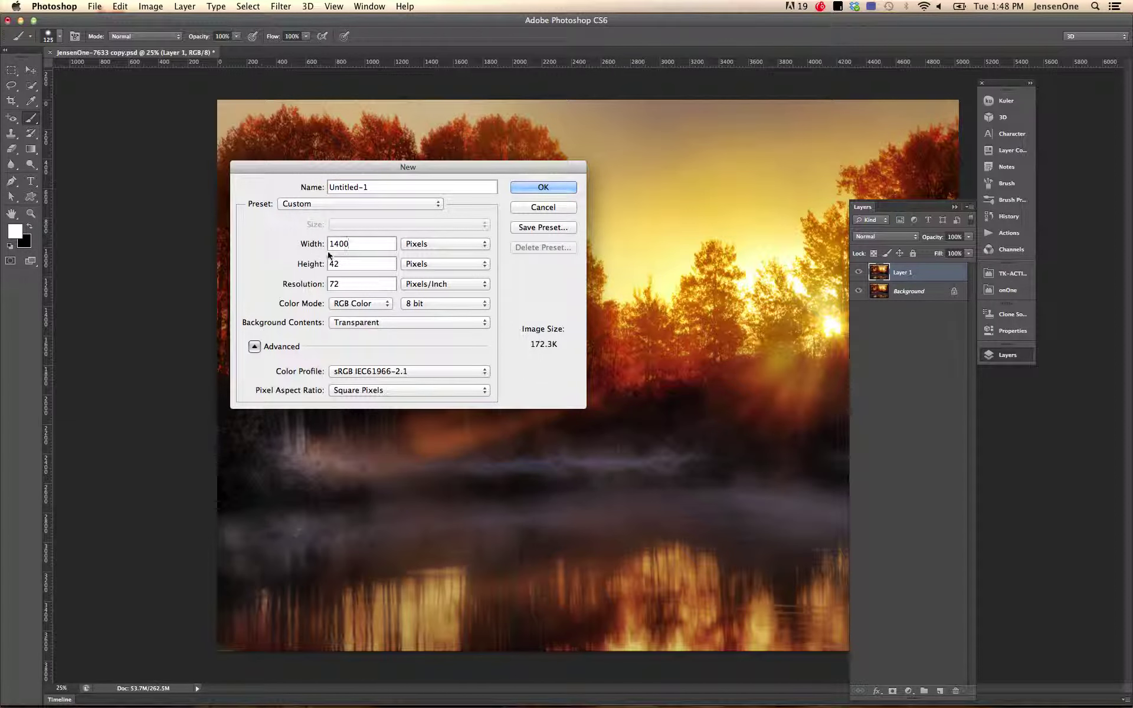
{"action": "double_click", "coordinate": [344, 264]}
{"action": "type", "text": "1050"}
{"action": "left_click", "coordinate": [529, 188]}
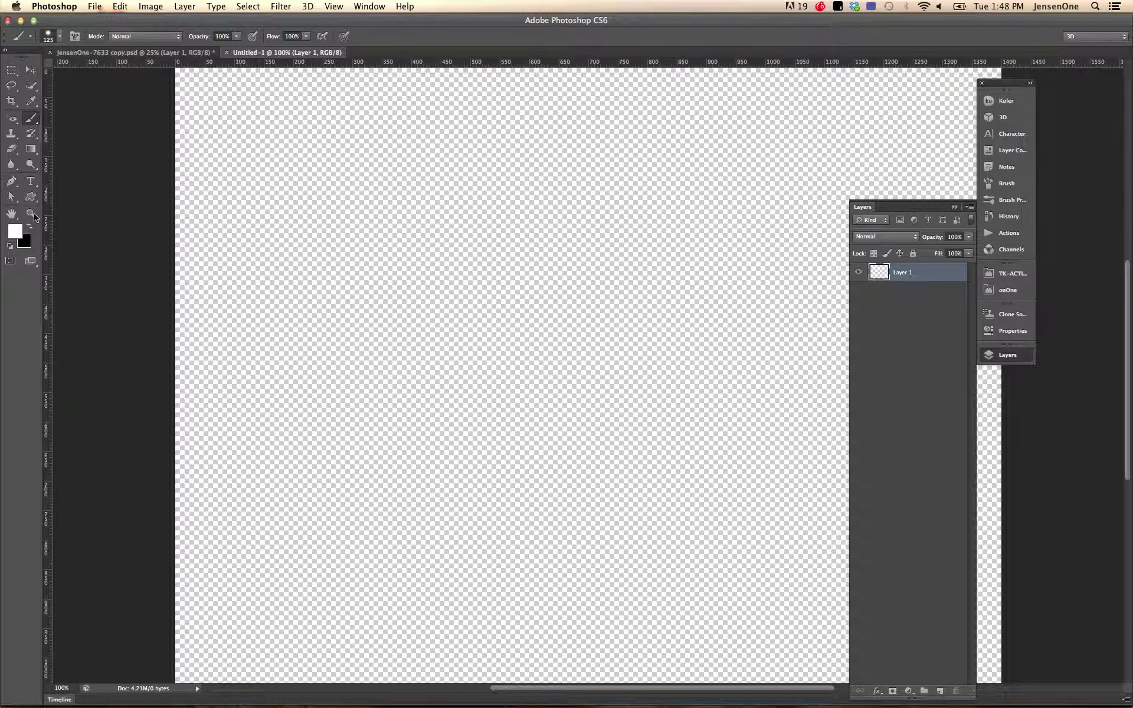
Fill the new document's empty layer with white in Normal mode at 100% opacity.
{"action": "key", "text": "z"}
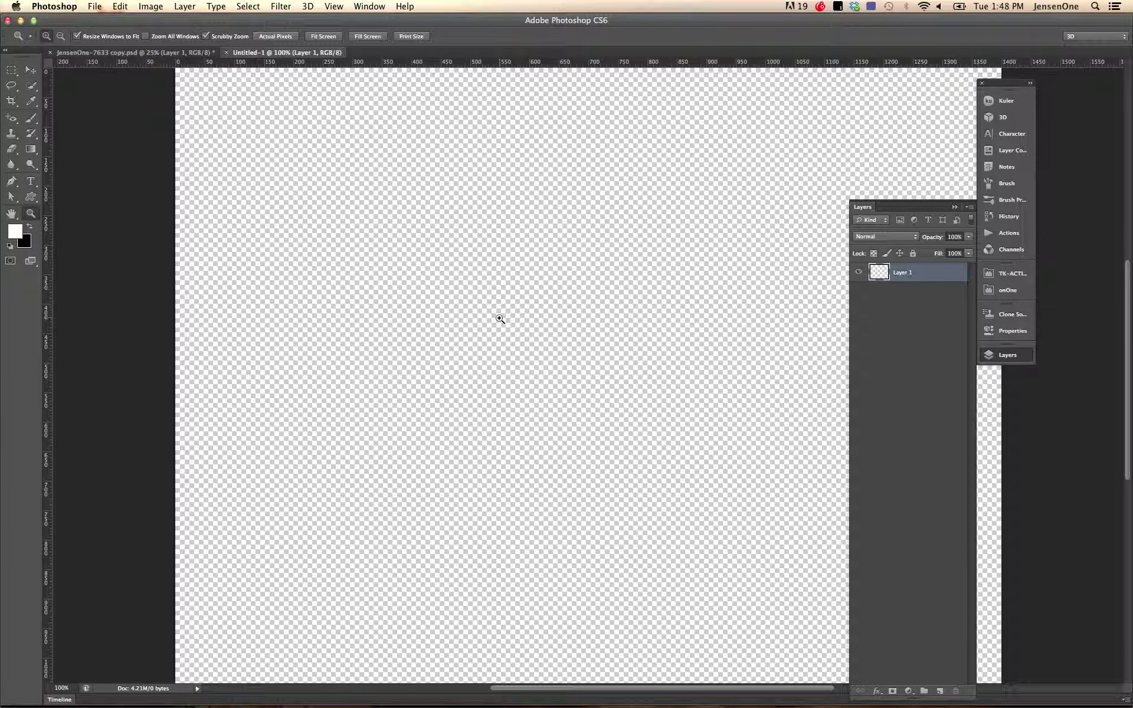
{"action": "left_click", "coordinate": [500, 318], "text": "alt"}
{"action": "left_click", "coordinate": [499, 319], "text": "alt"}
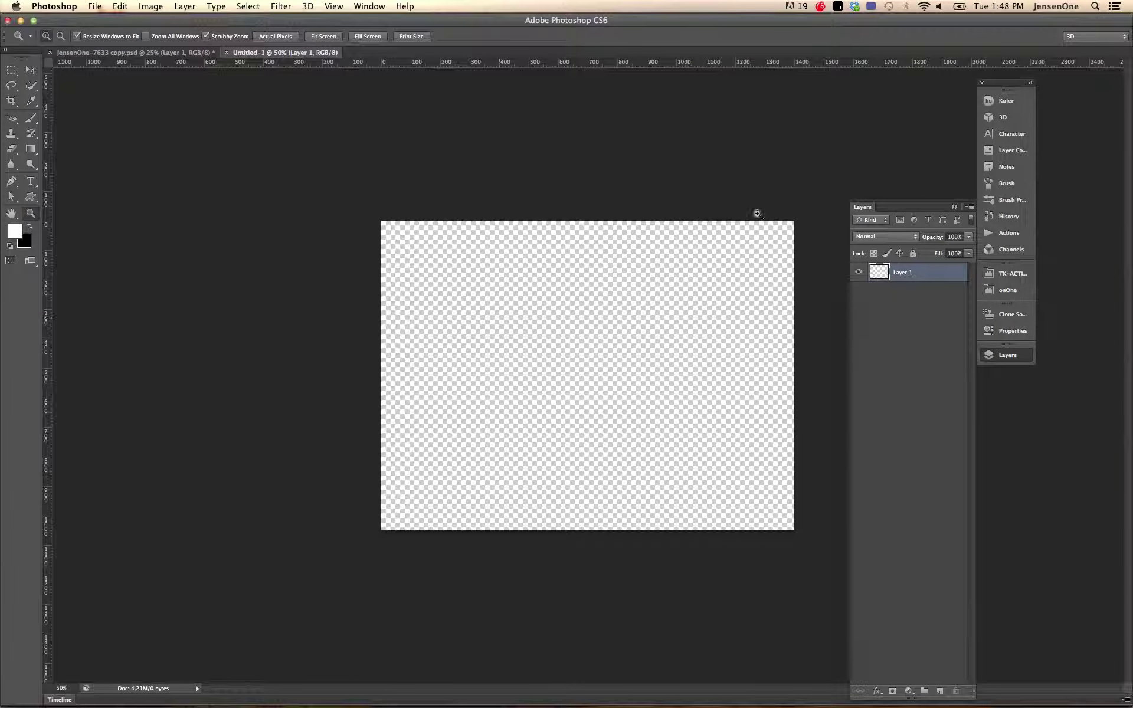
{"action": "left_click", "coordinate": [640, 355]}
{"action": "left_click_drag", "start_coordinate": [901, 205], "coordinate": [958, 195]}
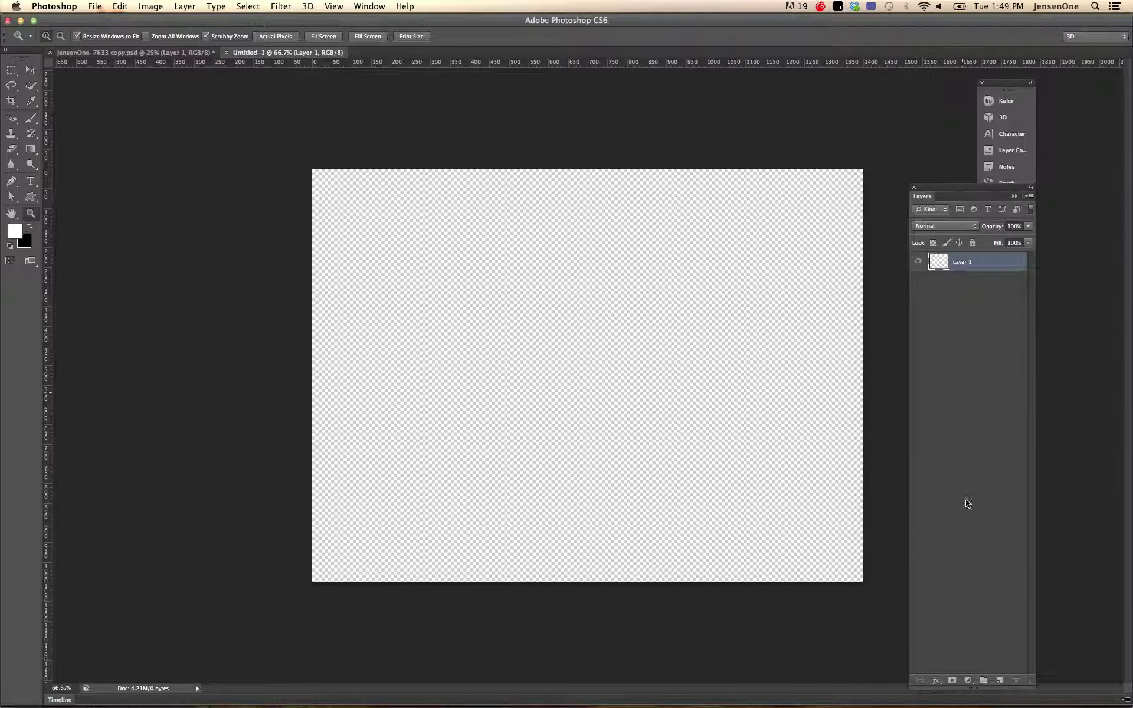
{"action": "left_click", "coordinate": [120, 7]}
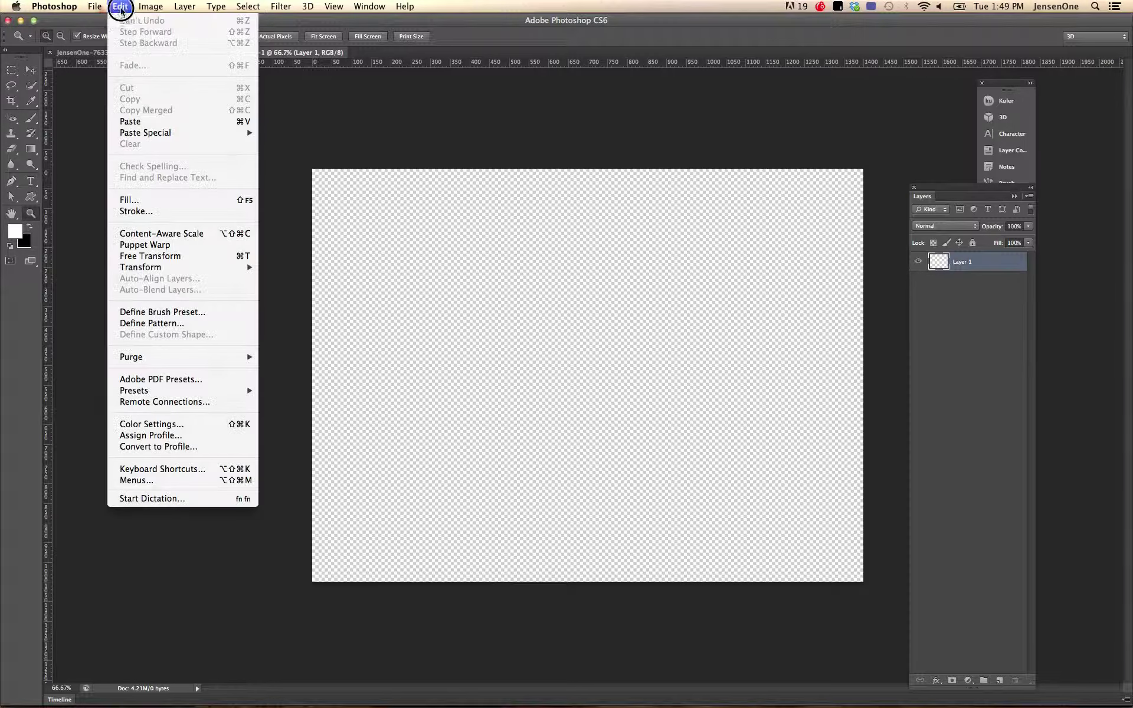
{"action": "left_click", "coordinate": [124, 199]}
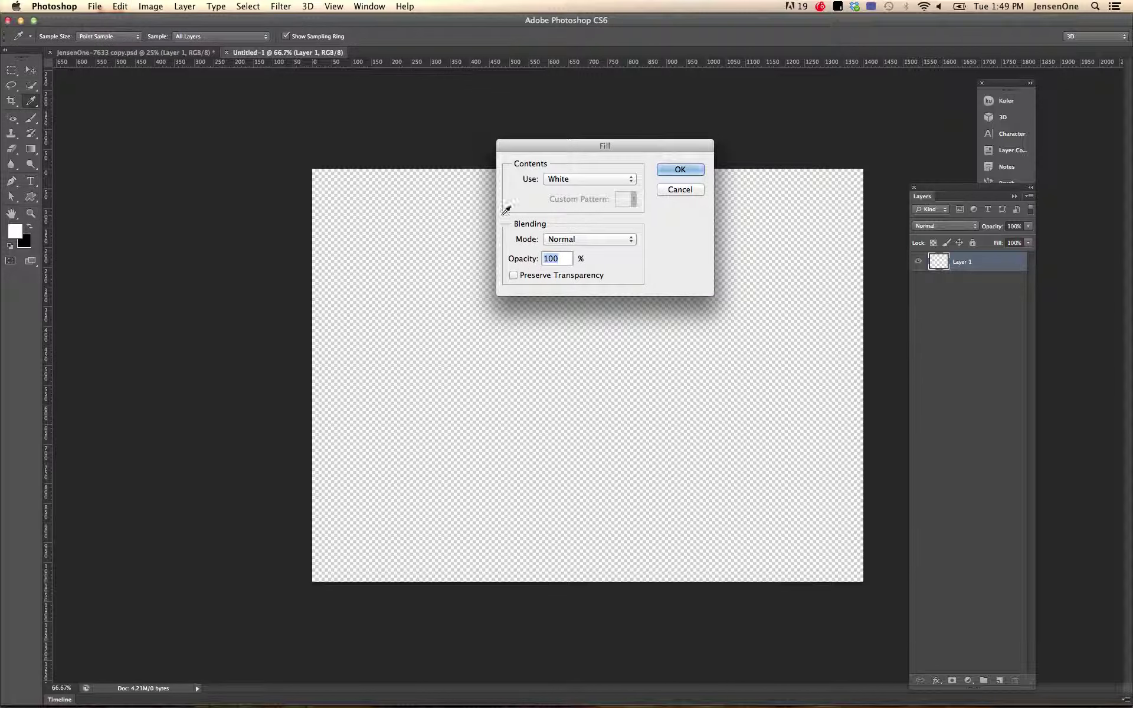
{"action": "left_click", "coordinate": [667, 174]}
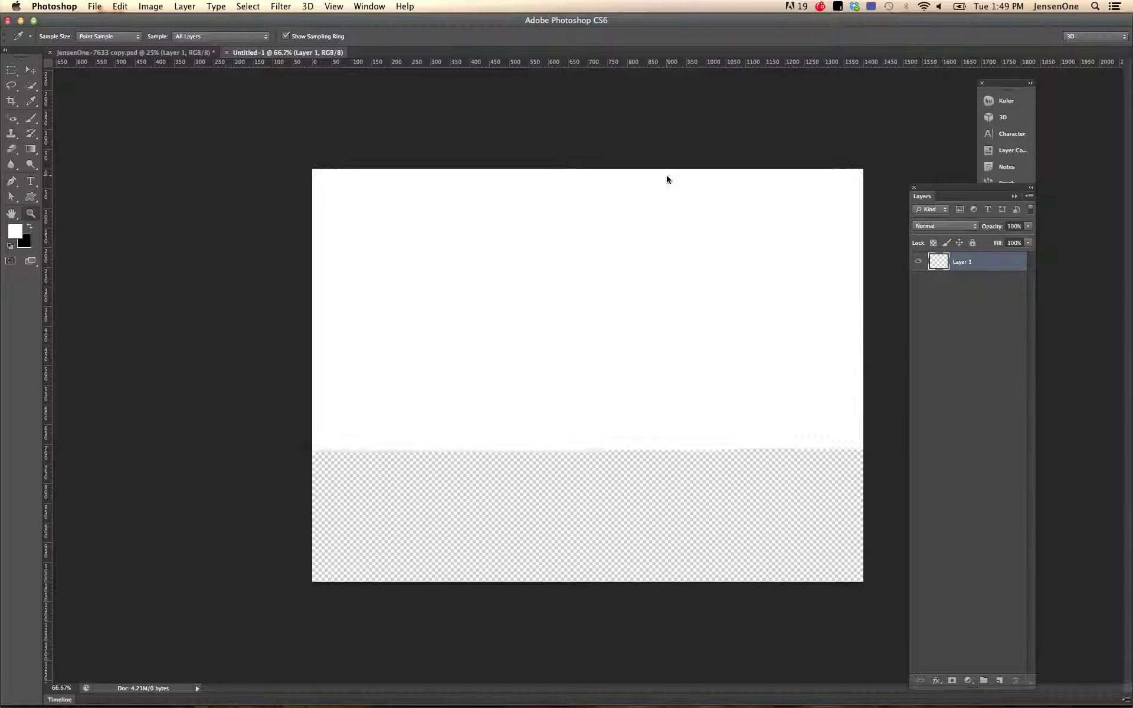
Set the Type tool's text color to black.
{"action": "left_click", "coordinate": [32, 182]}
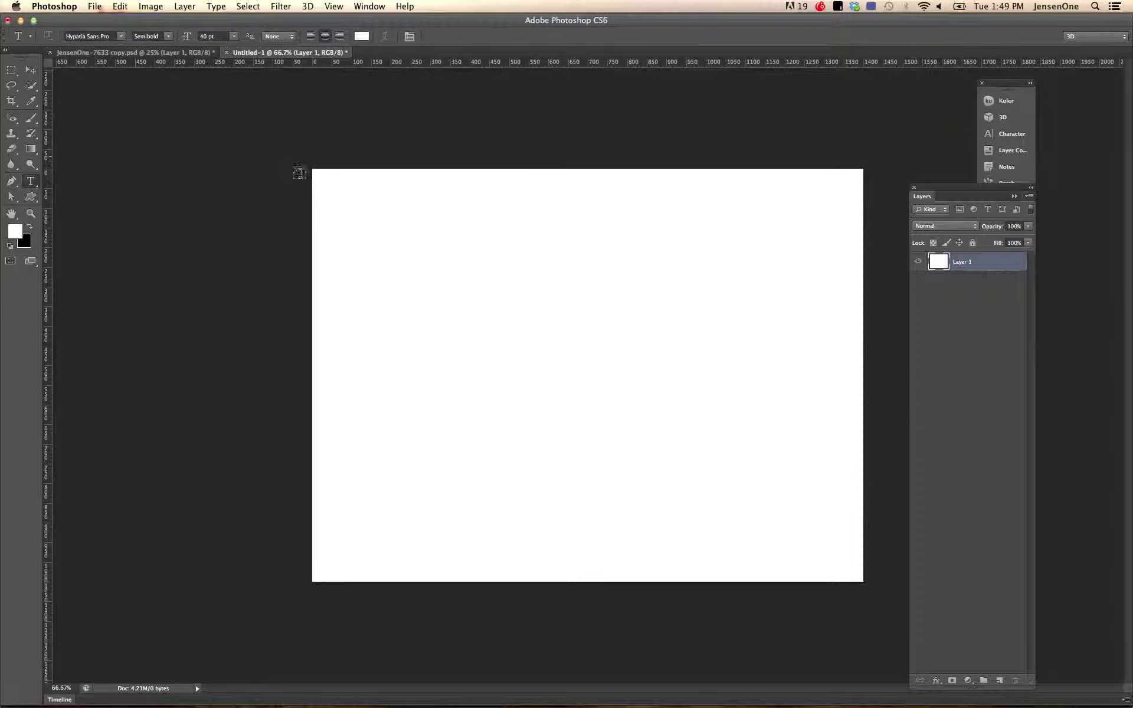
{"action": "left_click", "coordinate": [362, 39]}
{"action": "left_click_drag", "start_coordinate": [417, 263], "coordinate": [408, 353]}
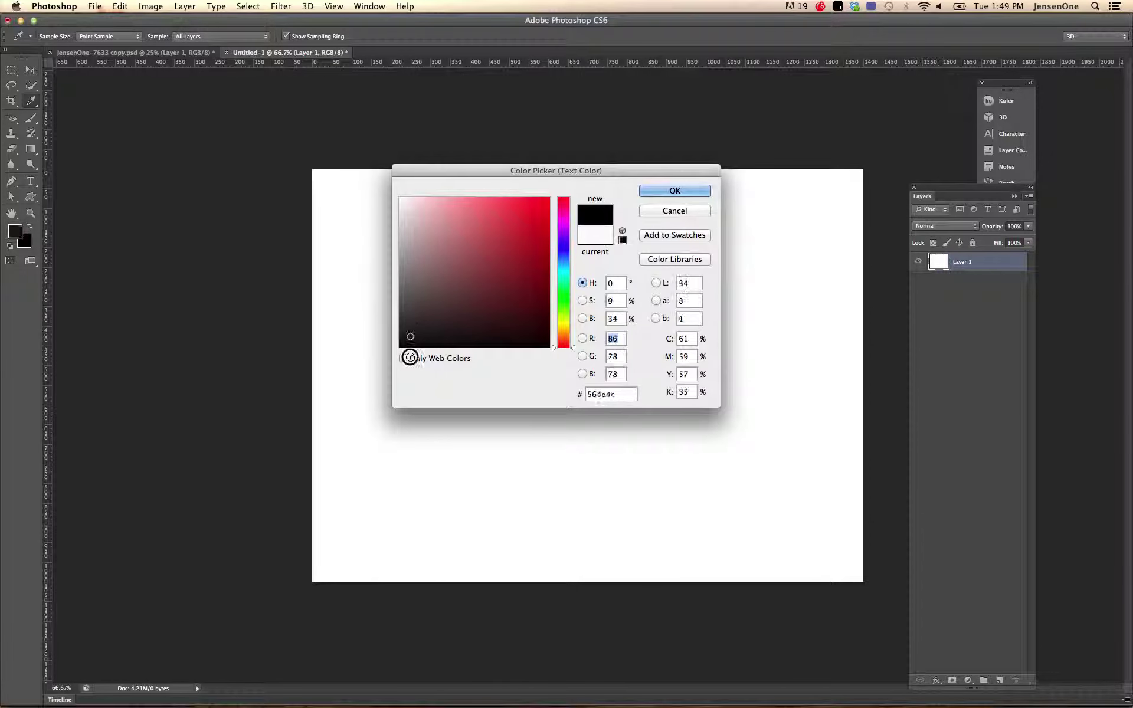
{"action": "left_click", "coordinate": [663, 190]}
Add a text box about 1300 px wide across the upper part of the canvas reading "1400", sized at 248 pt.
{"action": "left_click_drag", "start_coordinate": [334, 195], "coordinate": [846, 290]}
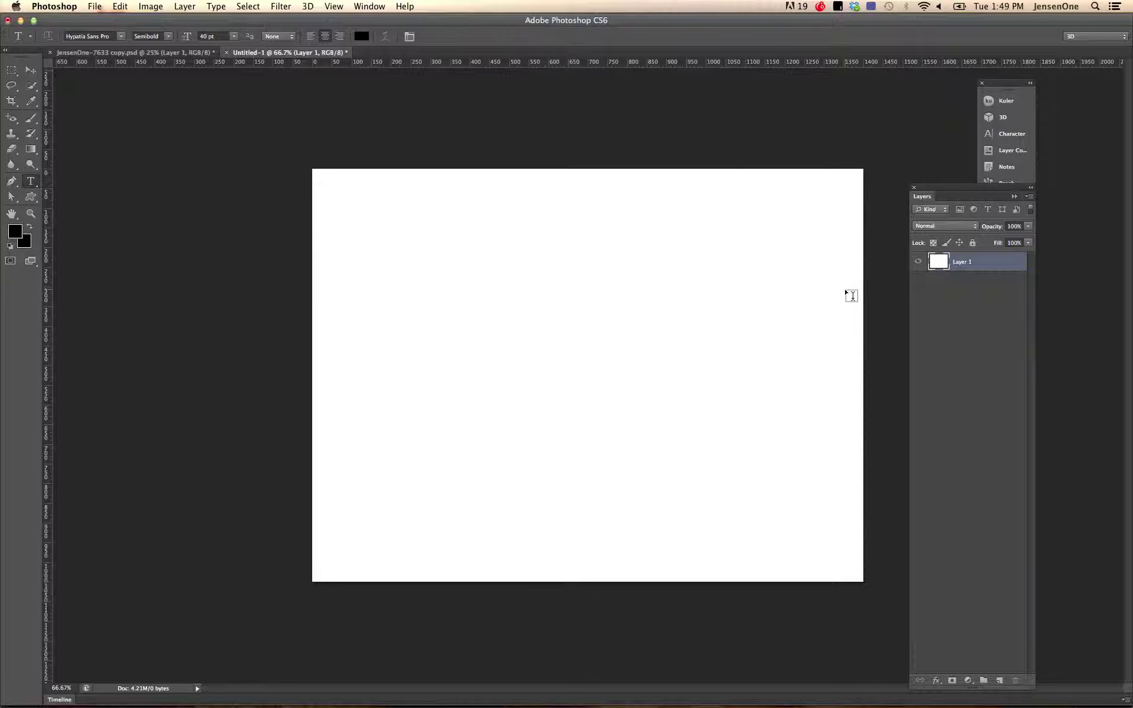
{"action": "type", "text": "1400"}
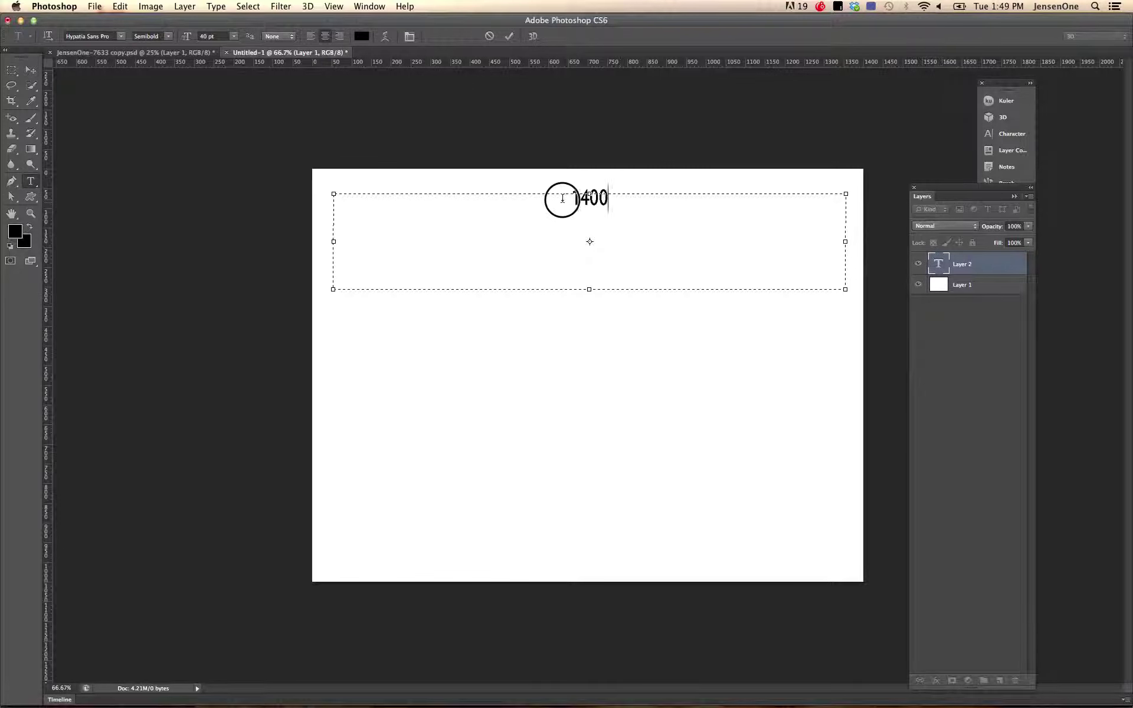
{"action": "double_click", "coordinate": [562, 197]}
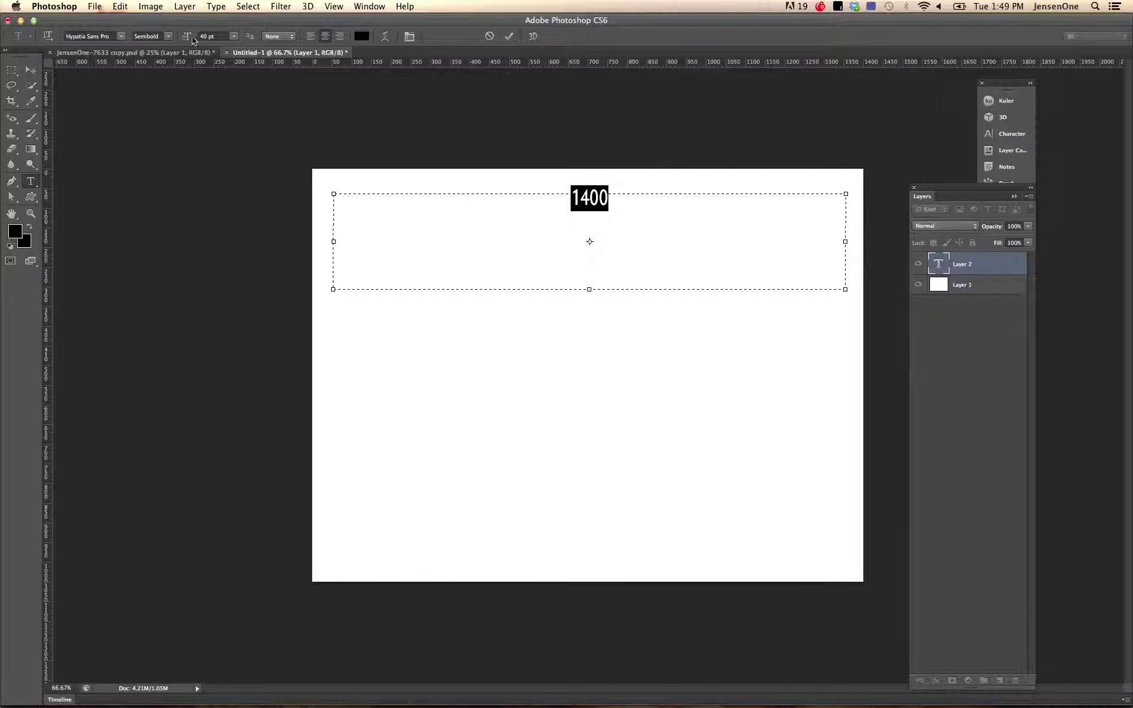
{"action": "left_click_drag", "start_coordinate": [187, 37], "coordinate": [307, 52]}
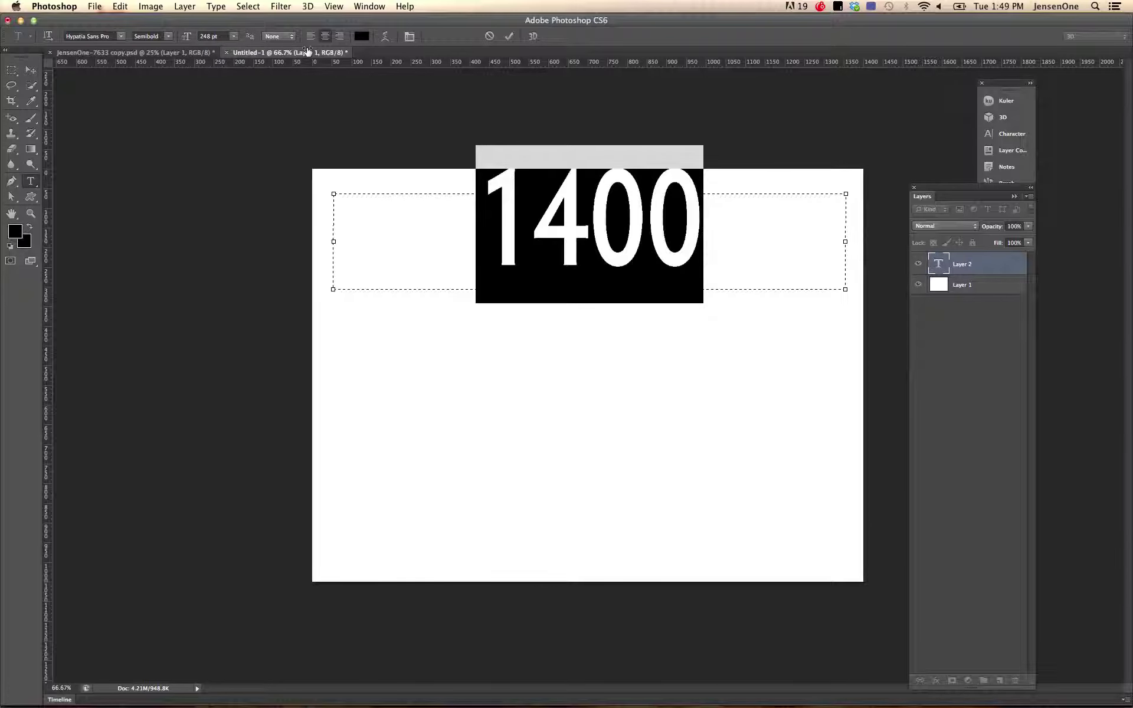
Commit the "1400" text and move it slightly down so it clears the canvas's upper edge.
{"action": "left_click", "coordinate": [31, 69]}
{"action": "left_click_drag", "start_coordinate": [450, 223], "coordinate": [452, 244]}
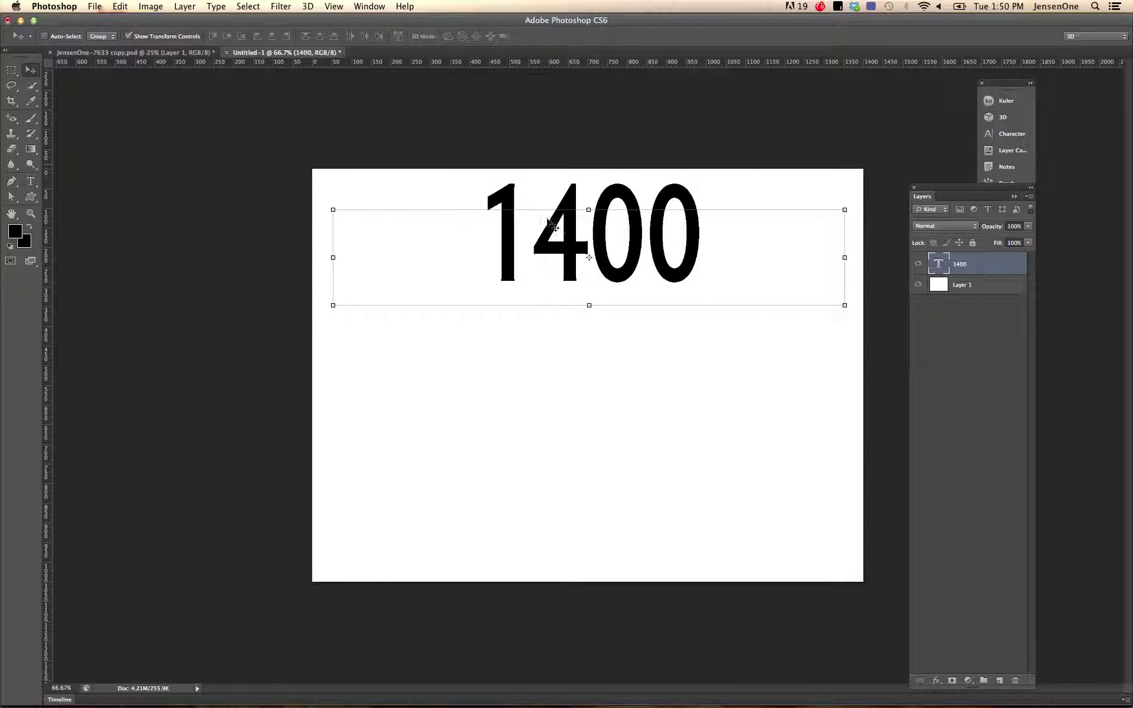
{"action": "left_click", "coordinate": [999, 682]}
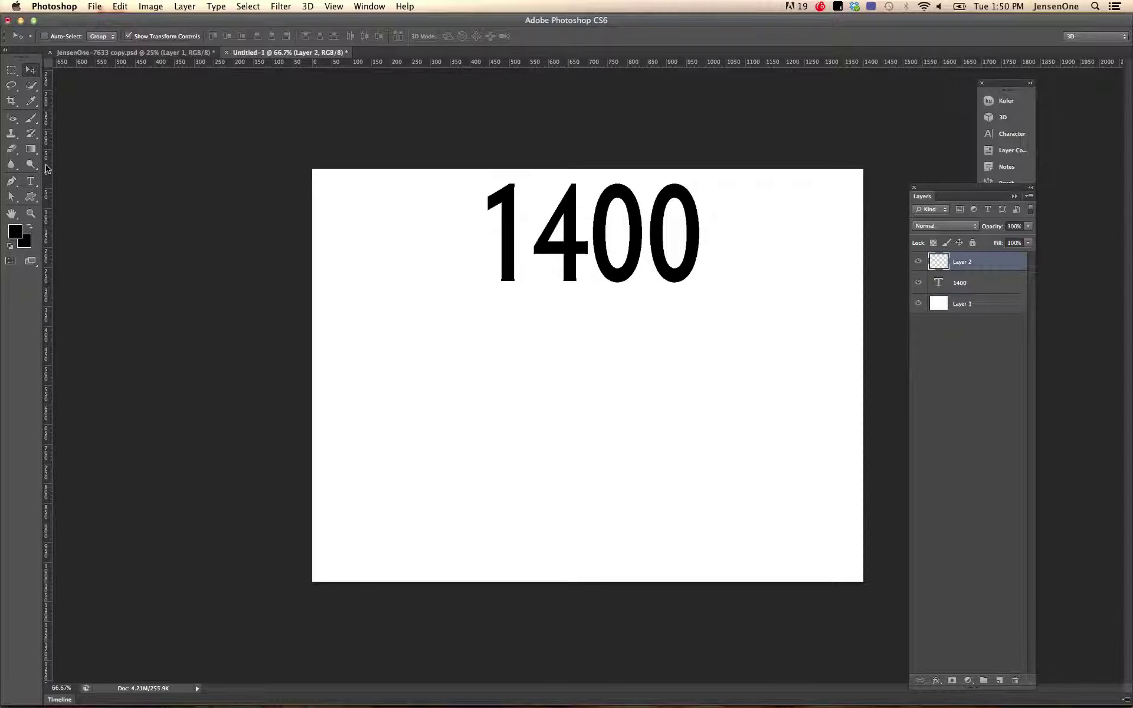
{"action": "left_click", "coordinate": [31, 181]}
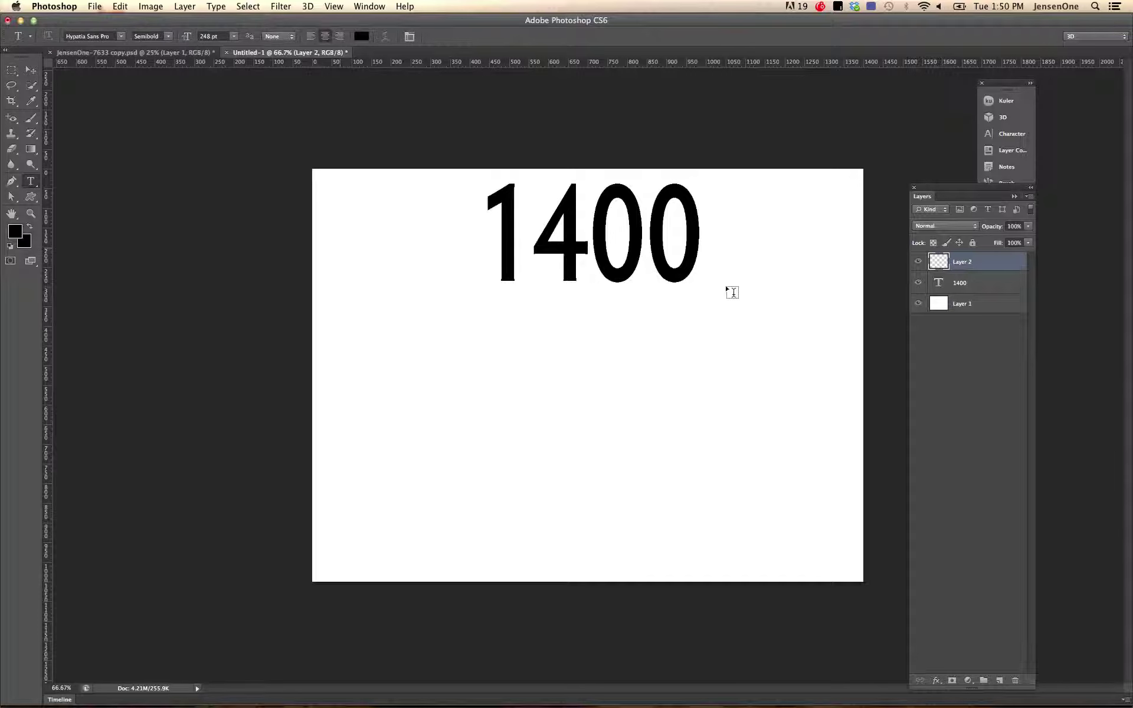
{"action": "left_click_drag", "start_coordinate": [722, 227], "coordinate": [855, 569]}
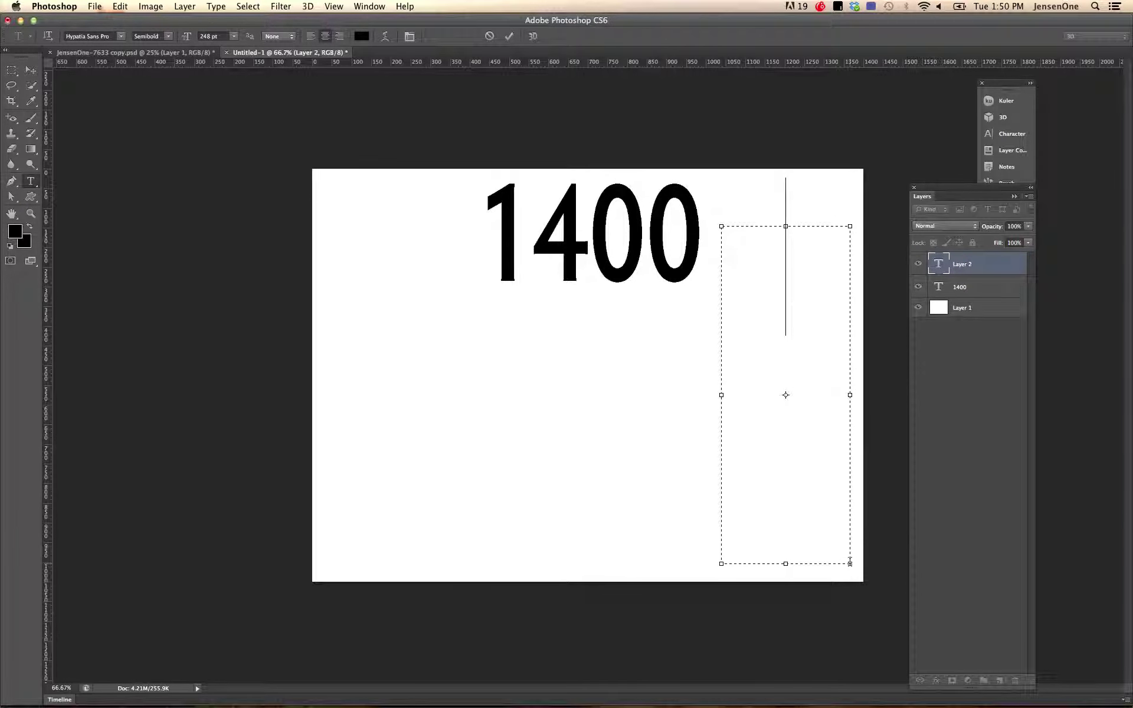
{"action": "type", "text": "1050"}
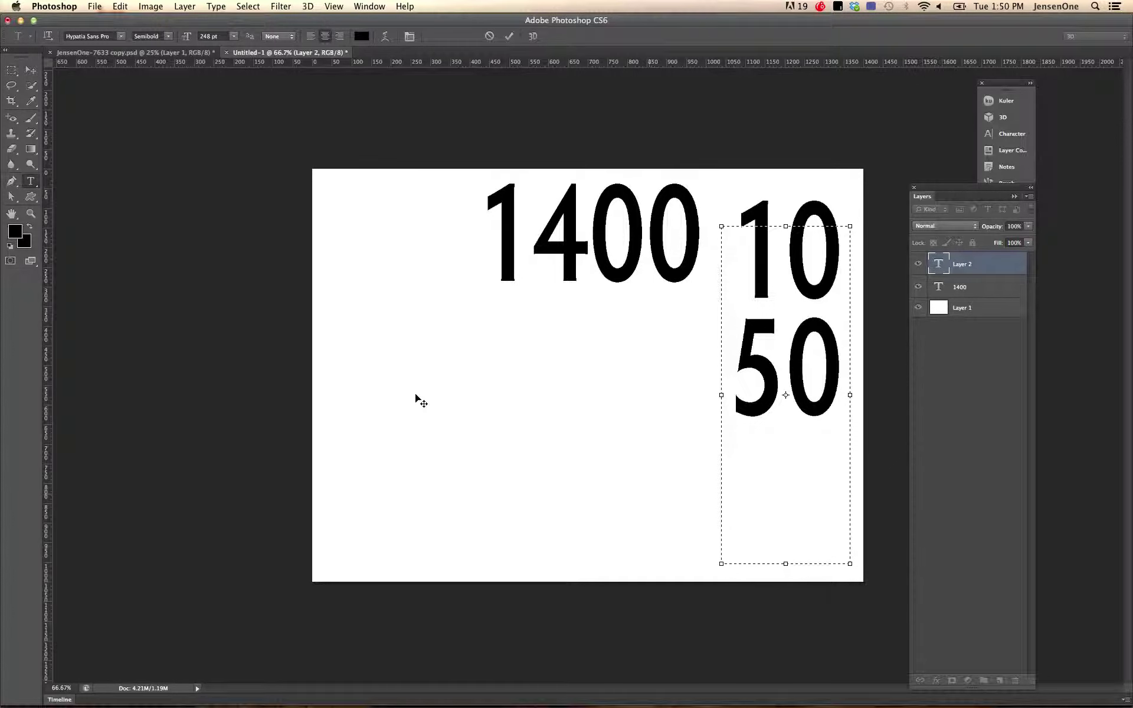
{"action": "left_click", "coordinate": [32, 71]}
{"action": "left_click_drag", "start_coordinate": [987, 271], "coordinate": [1016, 681]}
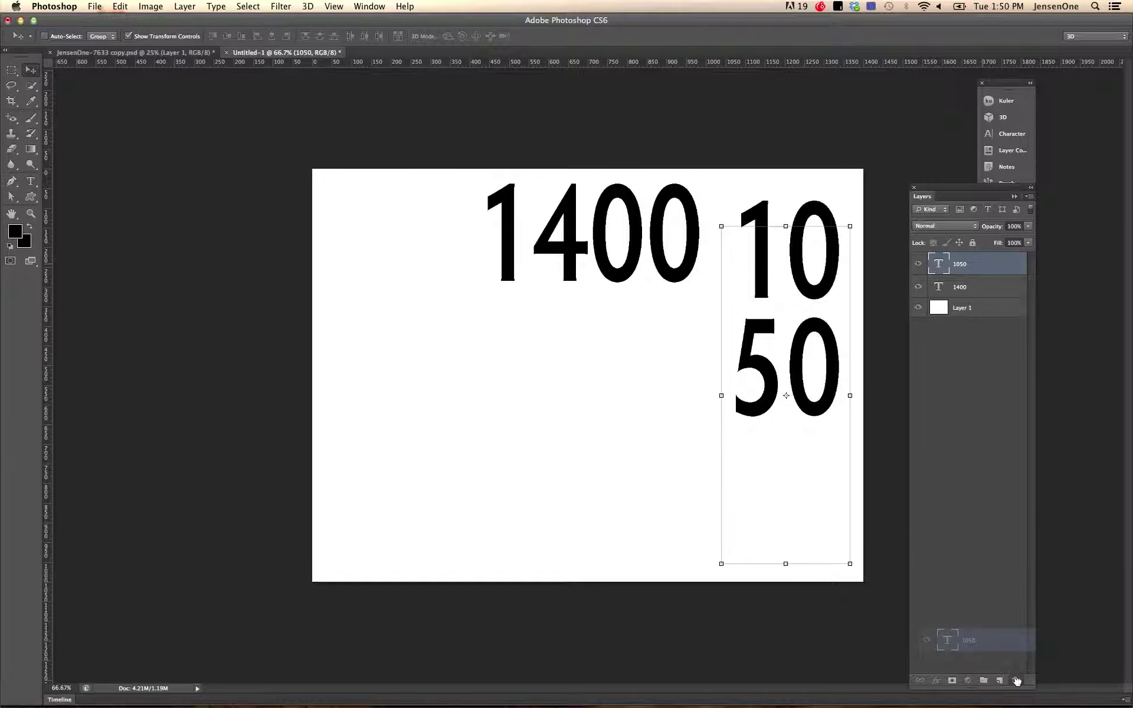
Add a vertical text box along the canvas's right side reading "1050" with the Vertical Type tool, sized at 142 pt.
{"action": "left_click", "coordinate": [47, 181]}
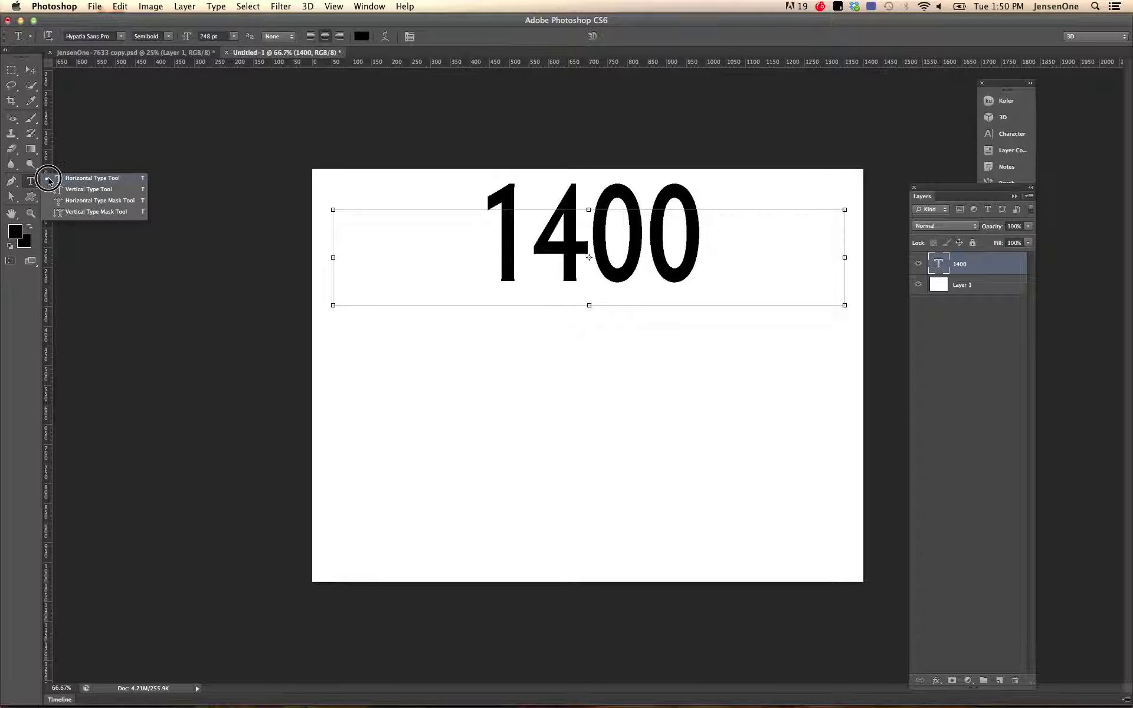
{"action": "left_click", "coordinate": [89, 188]}
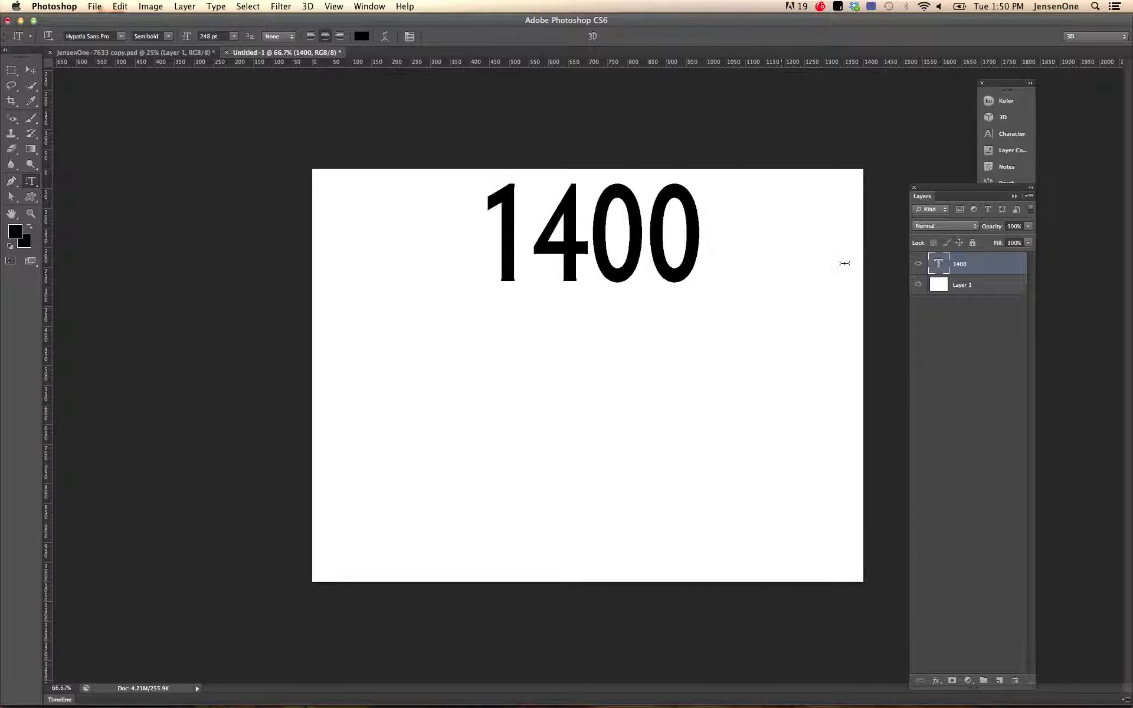
{"action": "left_click_drag", "start_coordinate": [735, 206], "coordinate": [845, 553]}
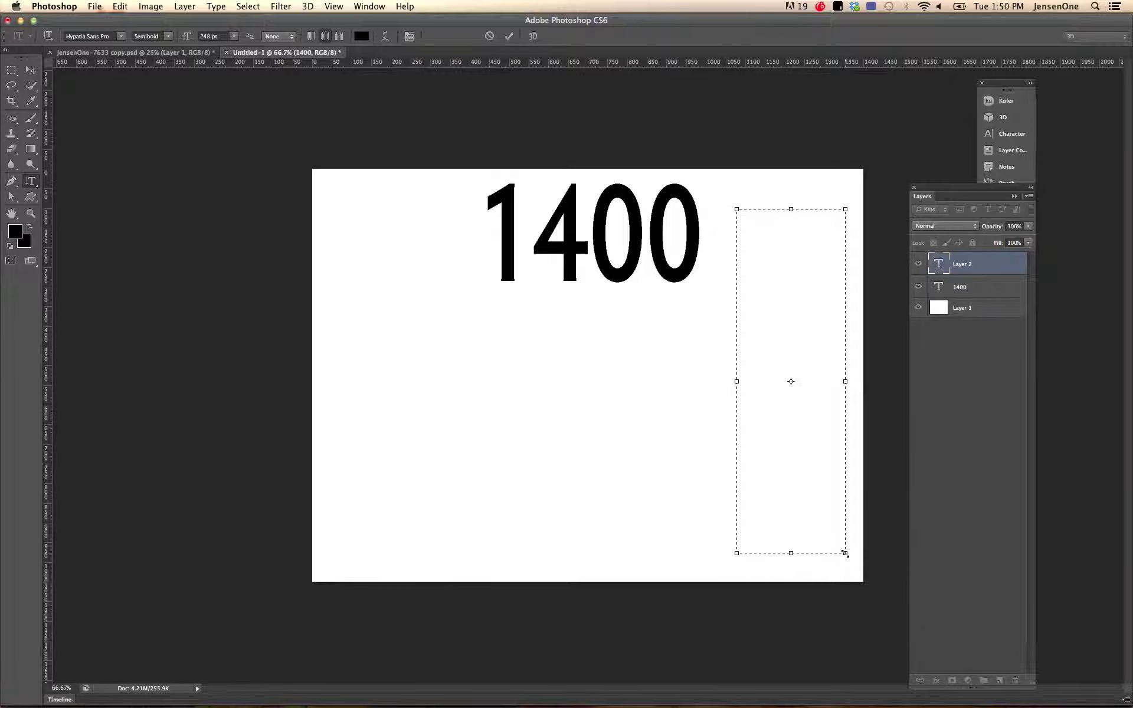
{"action": "type", "text": "10"}
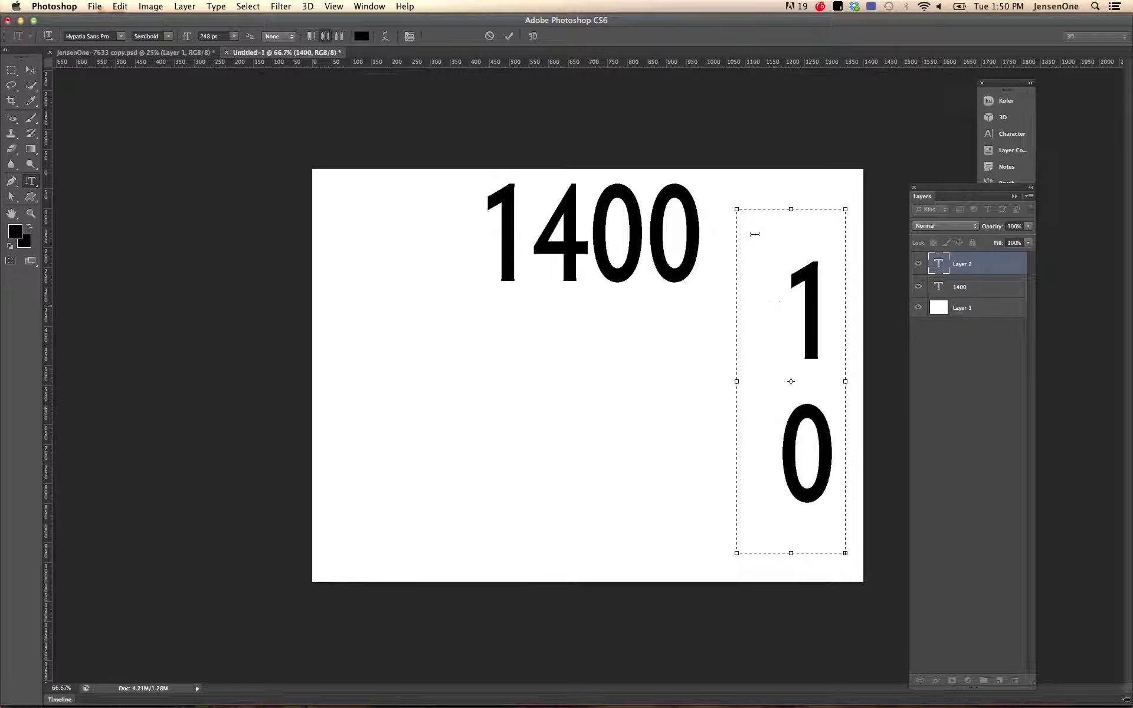
{"action": "left_click_drag", "start_coordinate": [756, 234], "coordinate": [793, 582]}
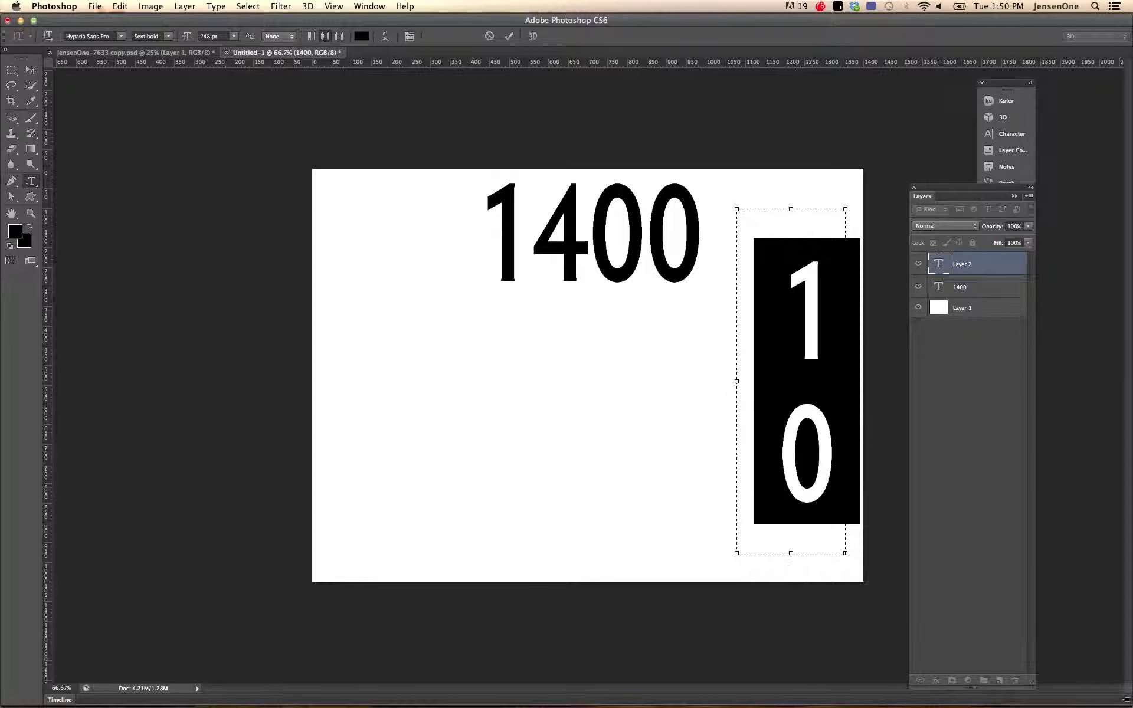
{"action": "left_click", "coordinate": [186, 40]}
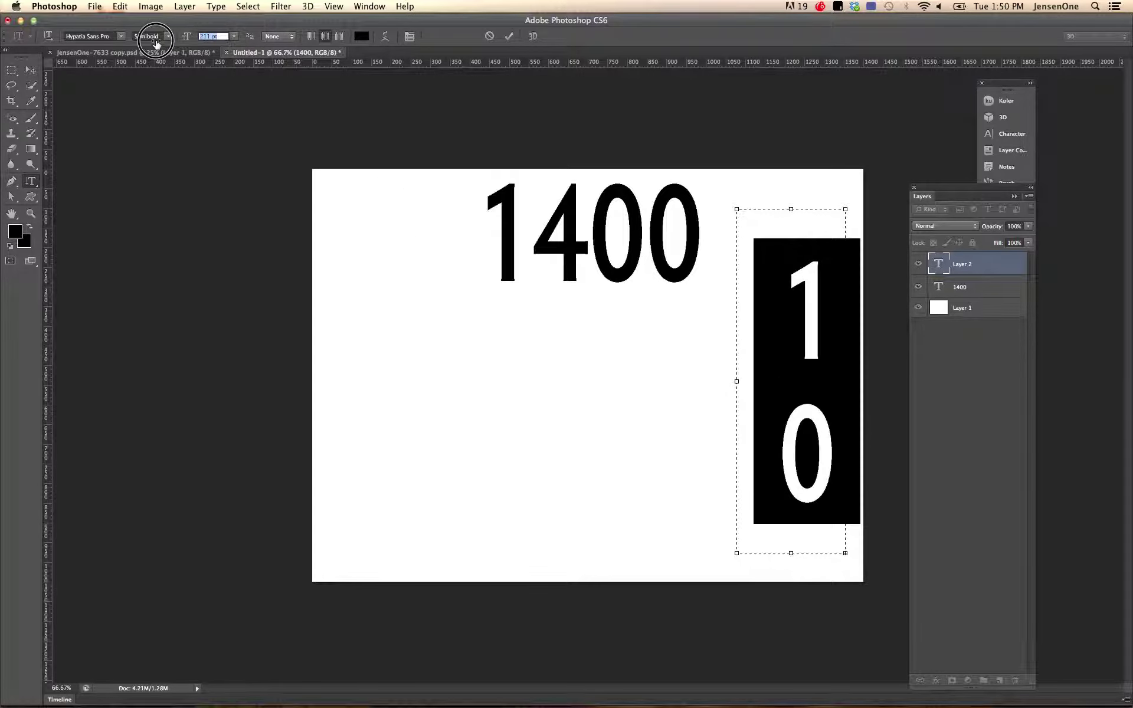
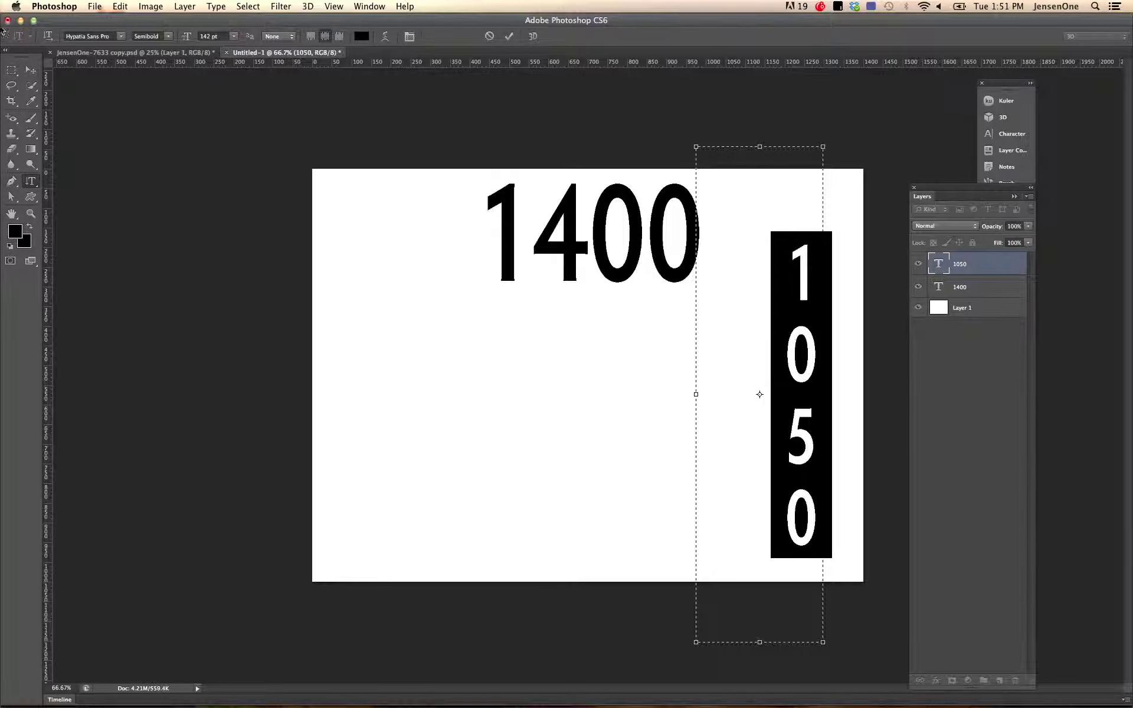
{"action": "left_click", "coordinate": [31, 70]}
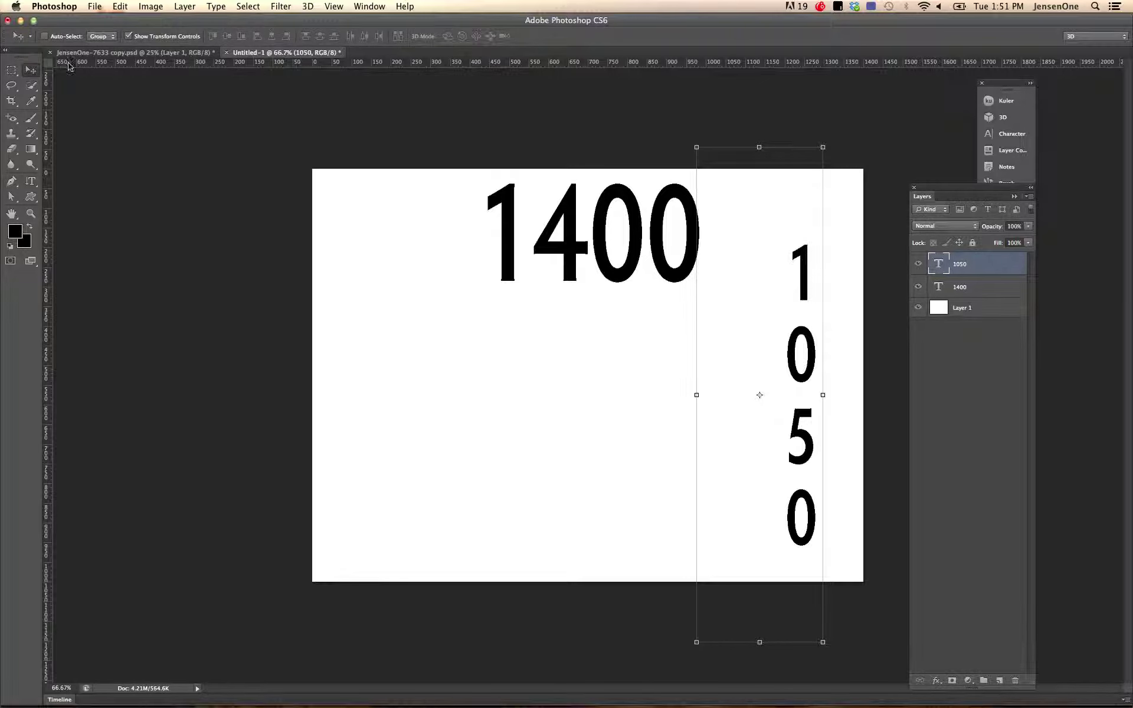
{"action": "left_click", "coordinate": [12, 71]}
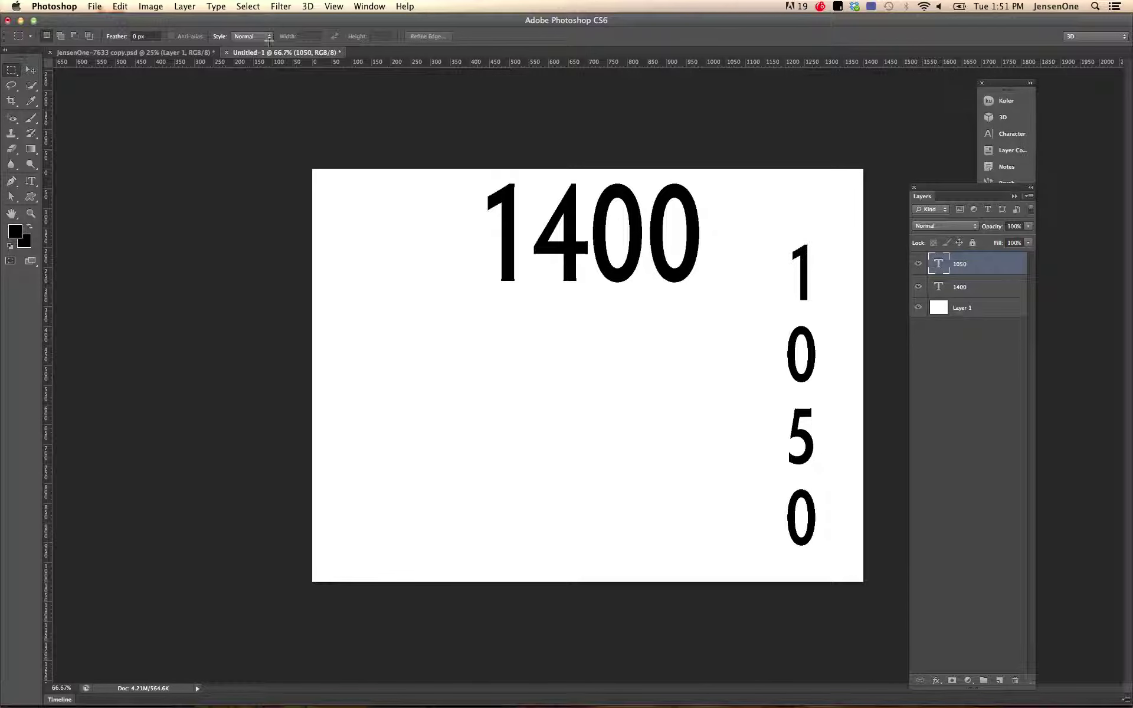
Switch to the photo copy and resize it to a height of 1050 pixels with proportions constrained.
{"action": "left_click", "coordinate": [189, 54]}
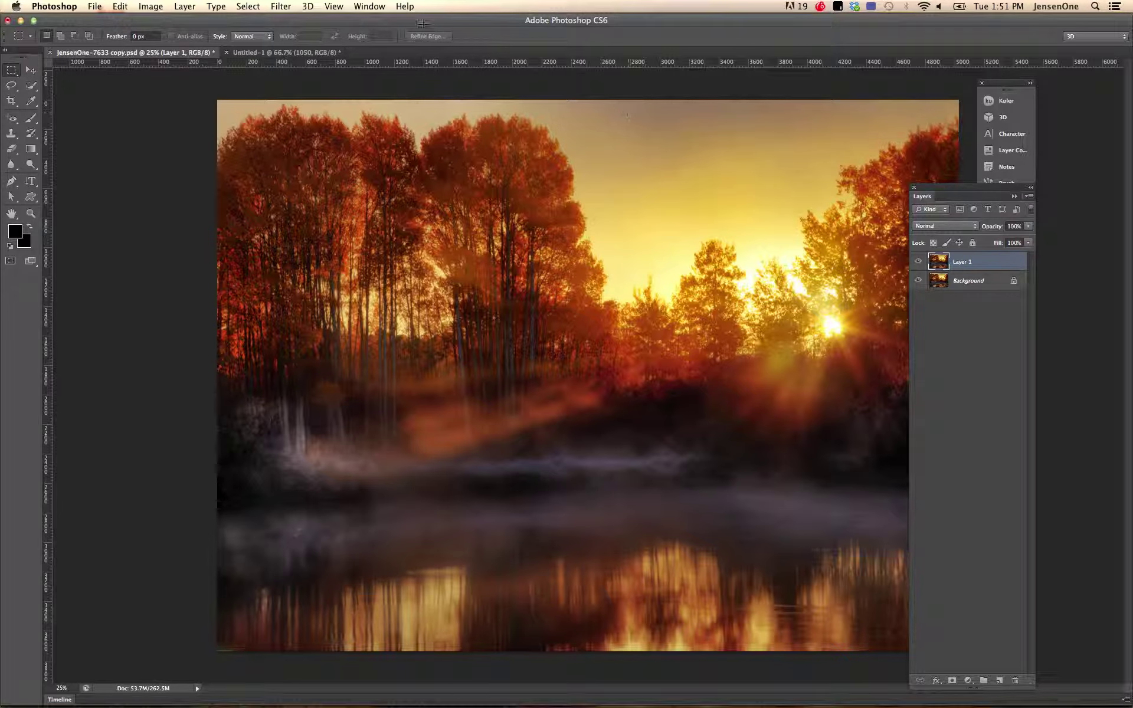
{"action": "left_click", "coordinate": [150, 7]}
{"action": "left_click", "coordinate": [151, 9]}
{"action": "left_click", "coordinate": [151, 7]}
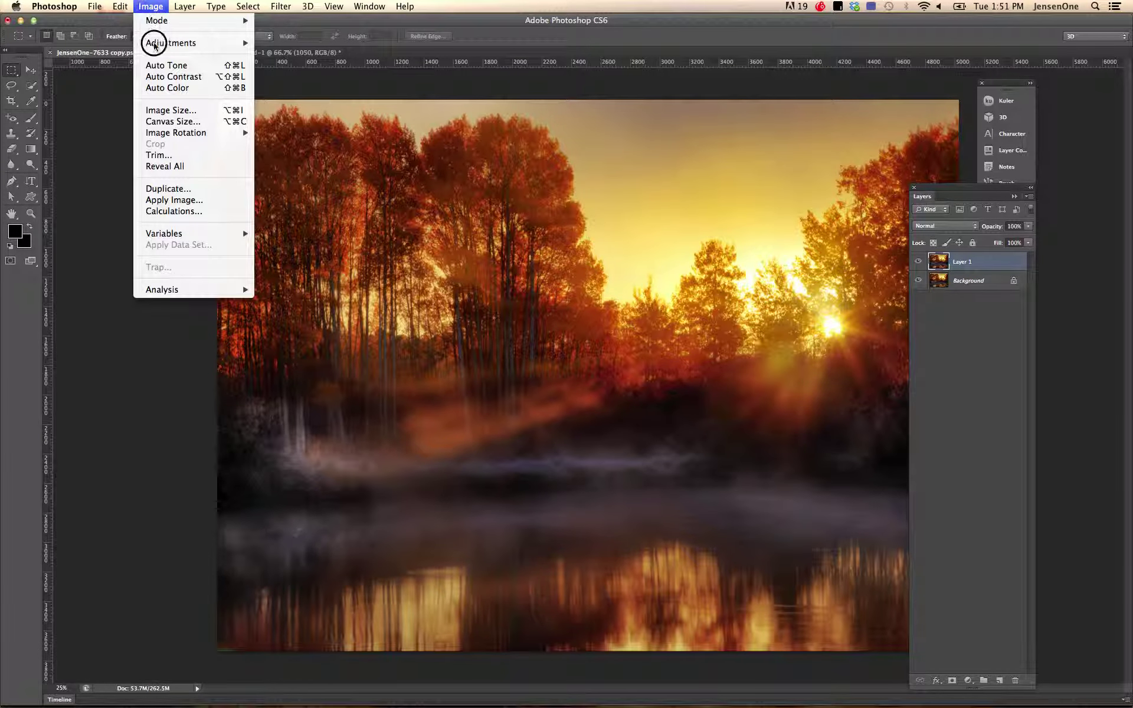
{"action": "left_click", "coordinate": [165, 110]}
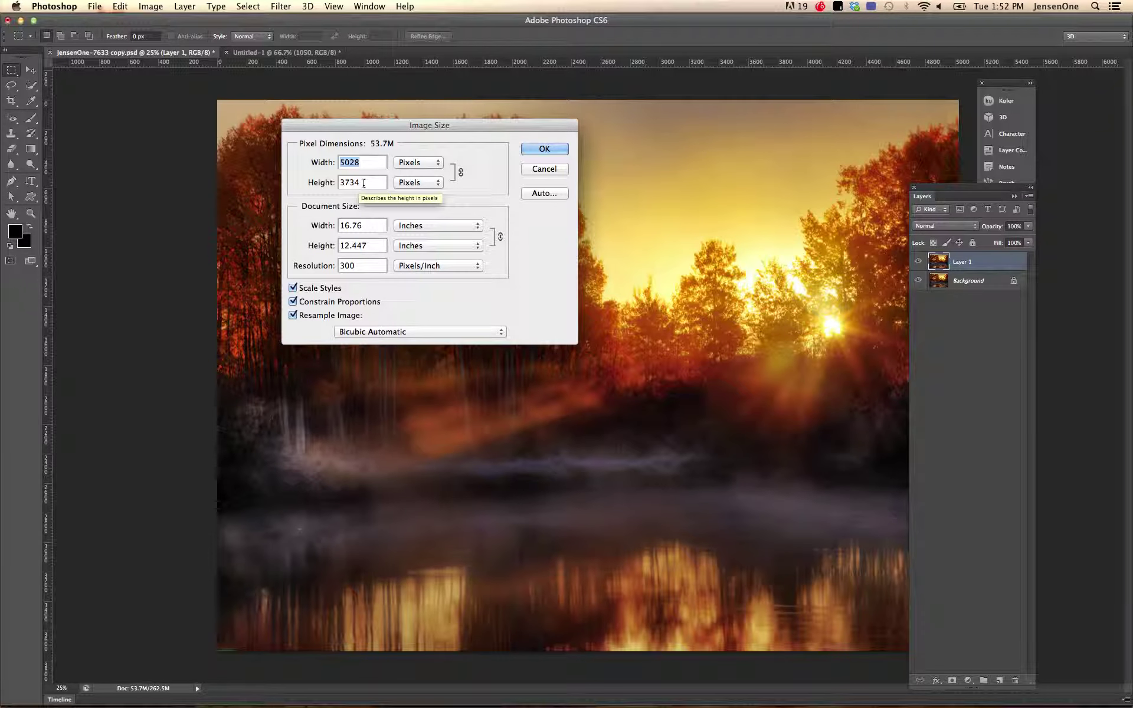
{"action": "left_click_drag", "start_coordinate": [366, 182], "coordinate": [332, 186]}
{"action": "type", "text": "1050"}
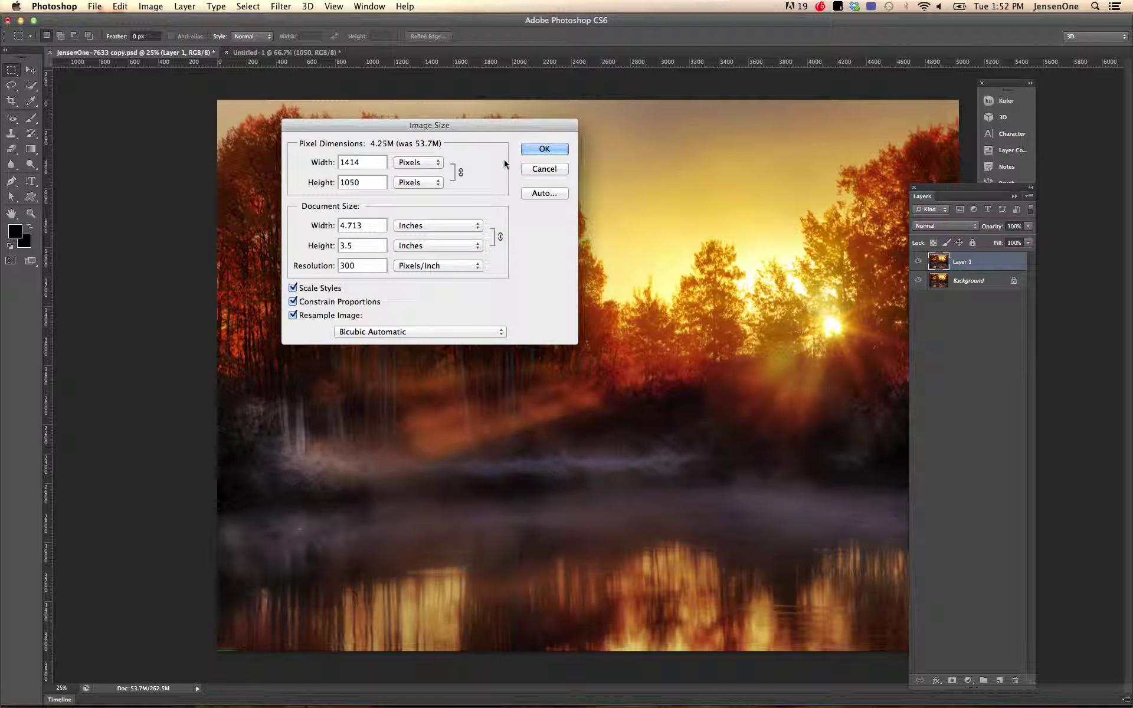
{"action": "left_click", "coordinate": [535, 149]}
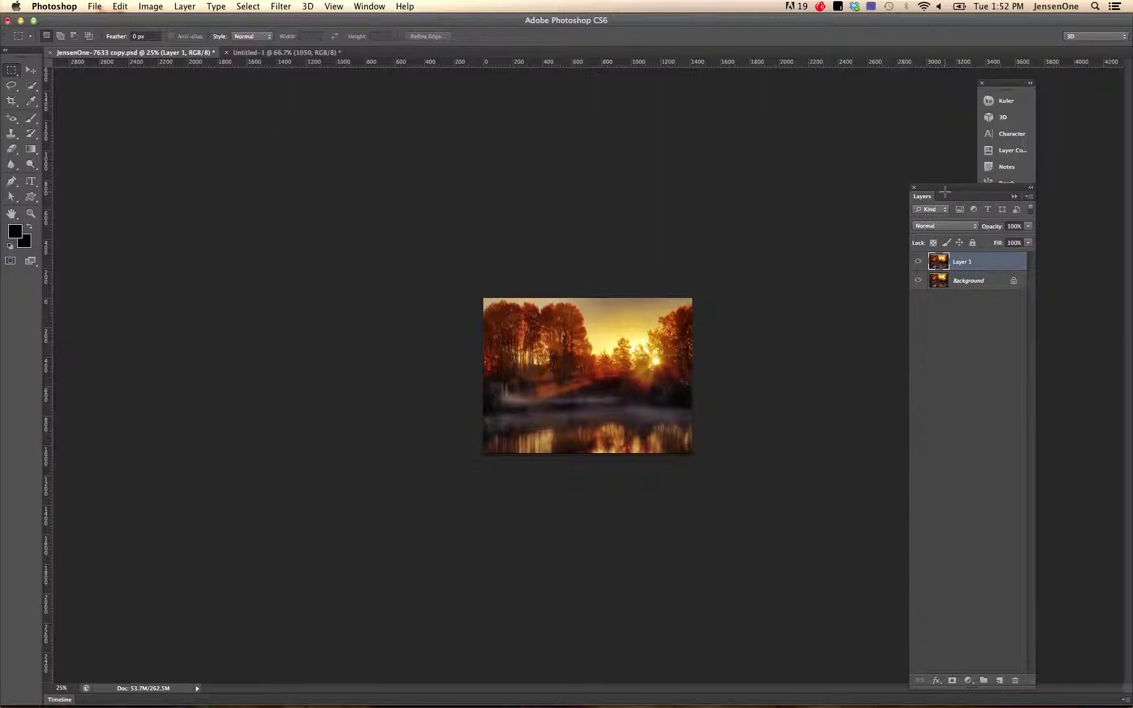
Set a custom crop ratio of 1400 by 1050 for the photo with the Crop tool.
{"action": "left_click", "coordinate": [30, 214]}
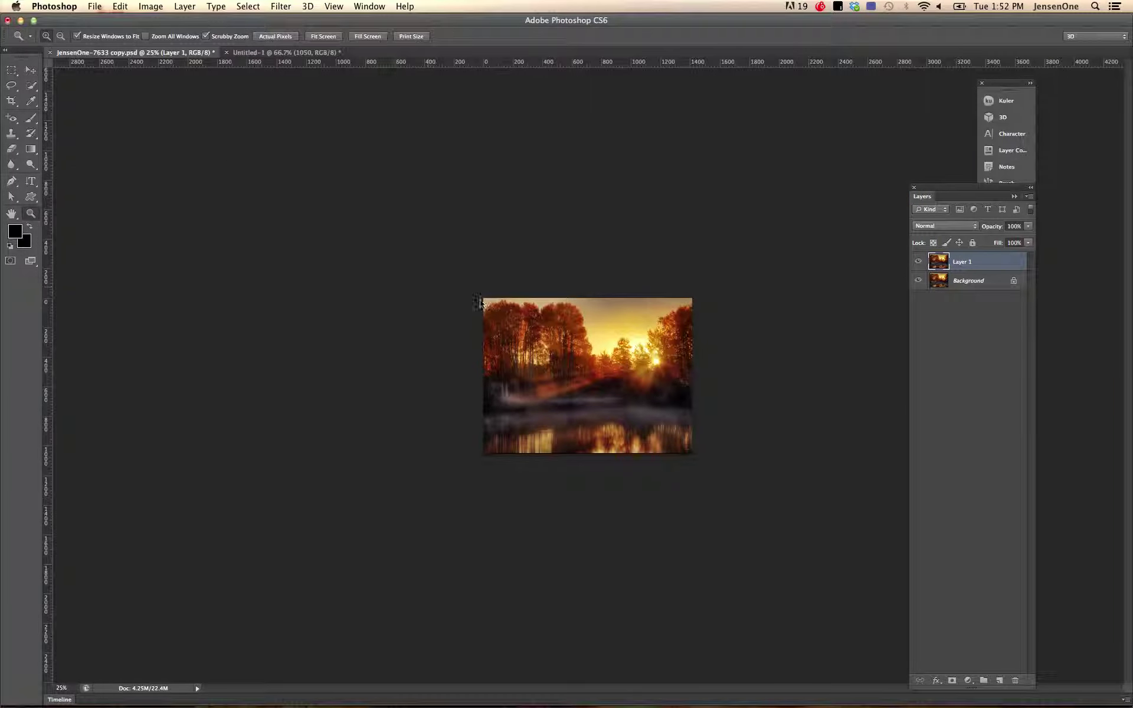
{"action": "left_click", "coordinate": [593, 372]}
{"action": "left_click", "coordinate": [593, 372]}
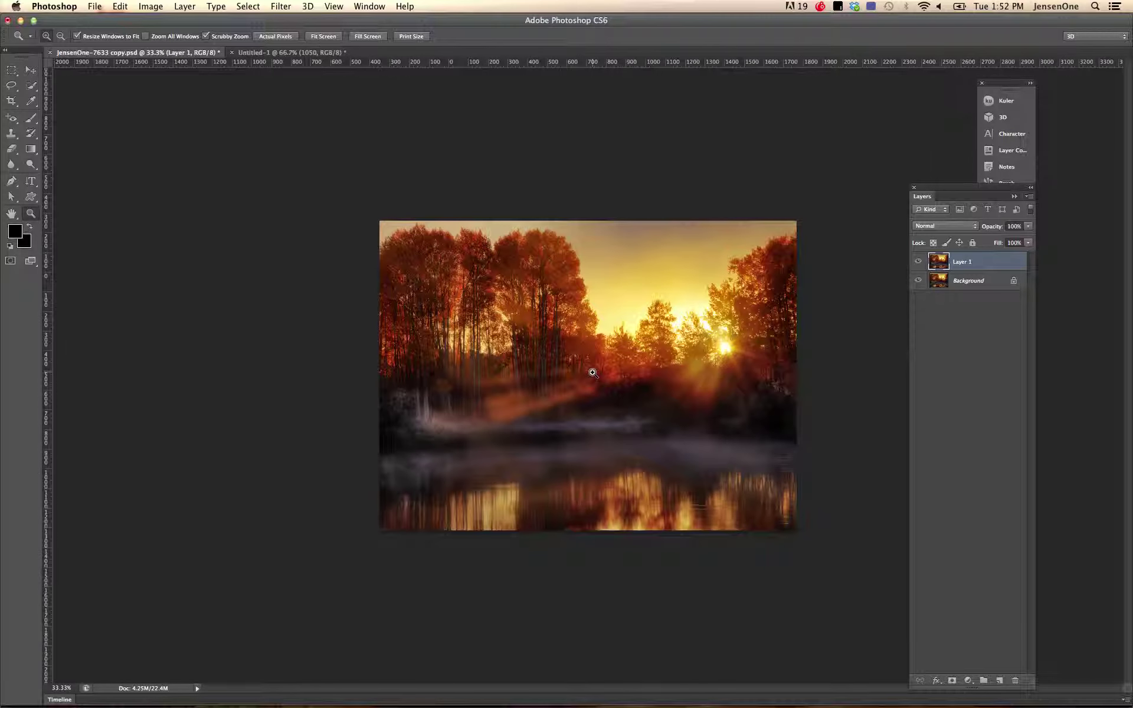
{"action": "left_click", "coordinate": [593, 373]}
{"action": "left_click", "coordinate": [592, 372]}
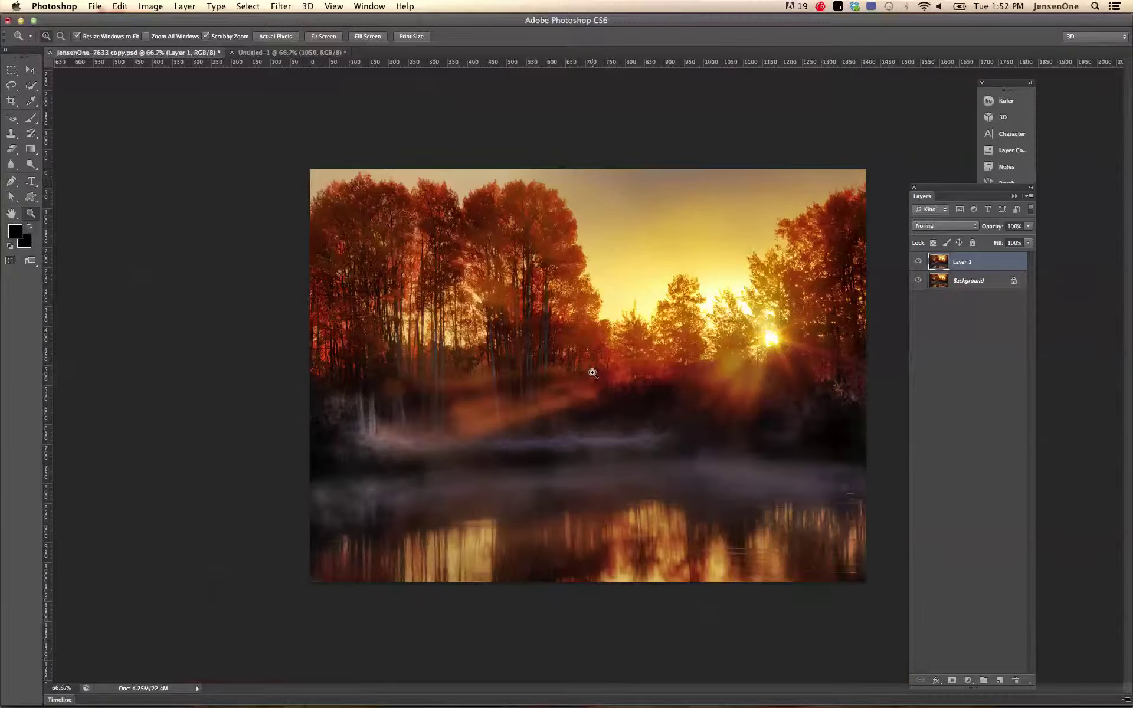
{"action": "left_click", "coordinate": [592, 373]}
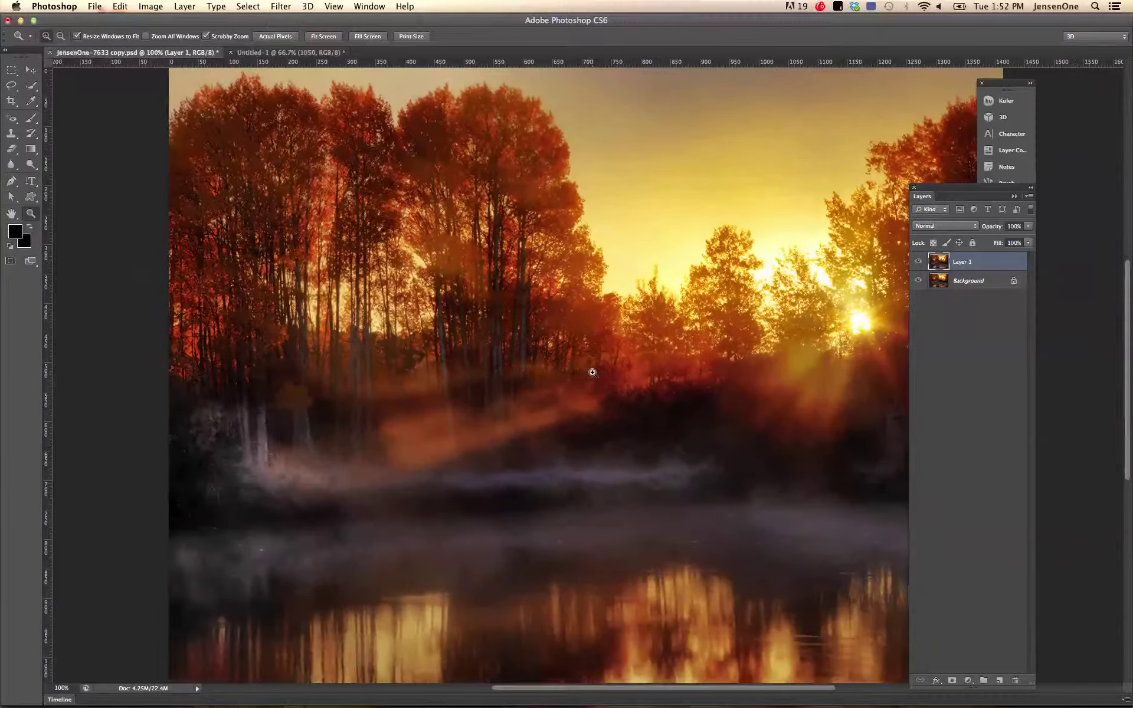
{"action": "left_click", "coordinate": [648, 378], "text": "alt"}
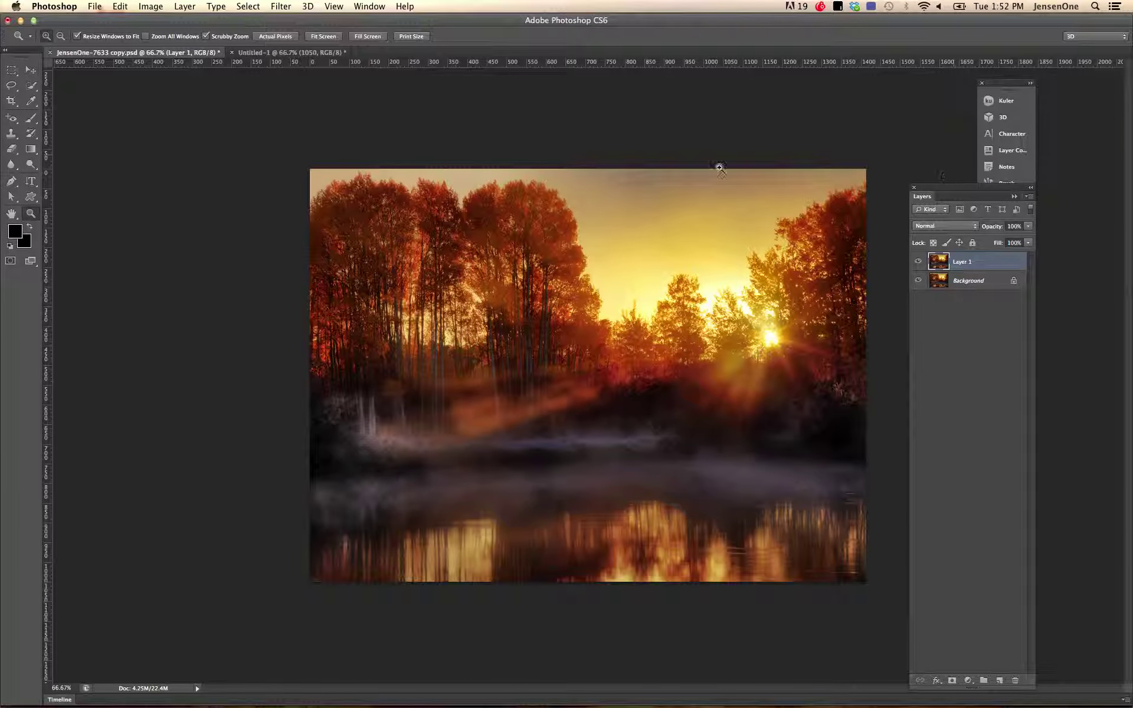
{"action": "left_click", "coordinate": [10, 102]}
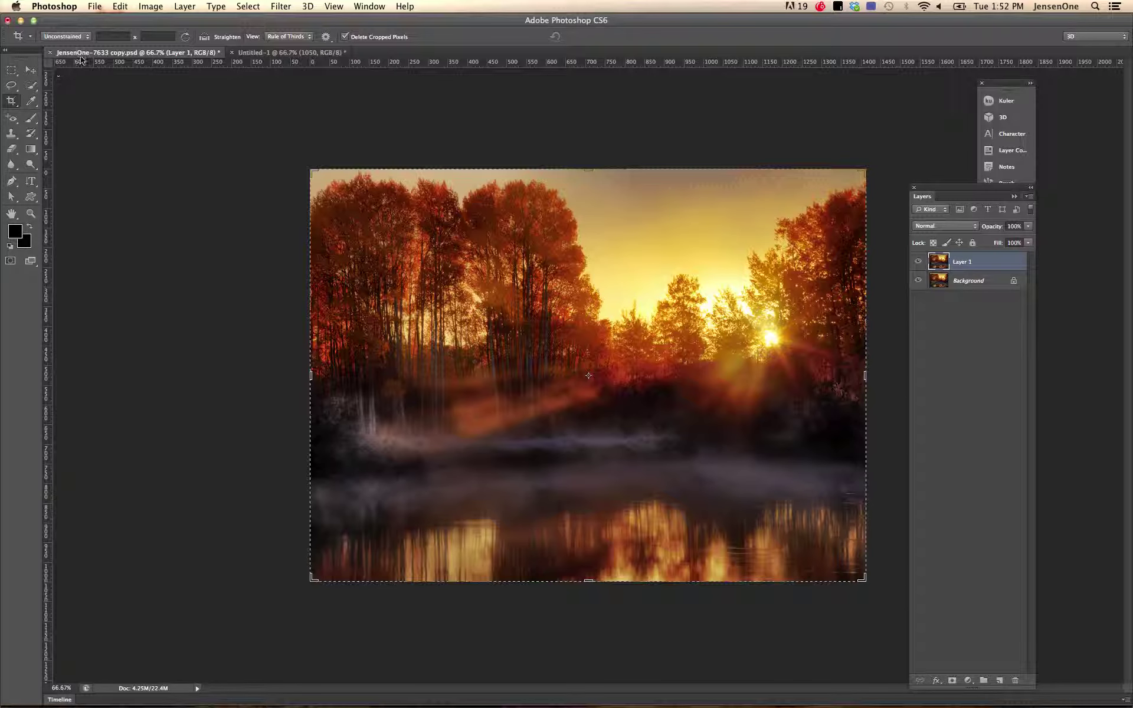
{"action": "left_click", "coordinate": [111, 36]}
{"action": "type", "text": "14"}
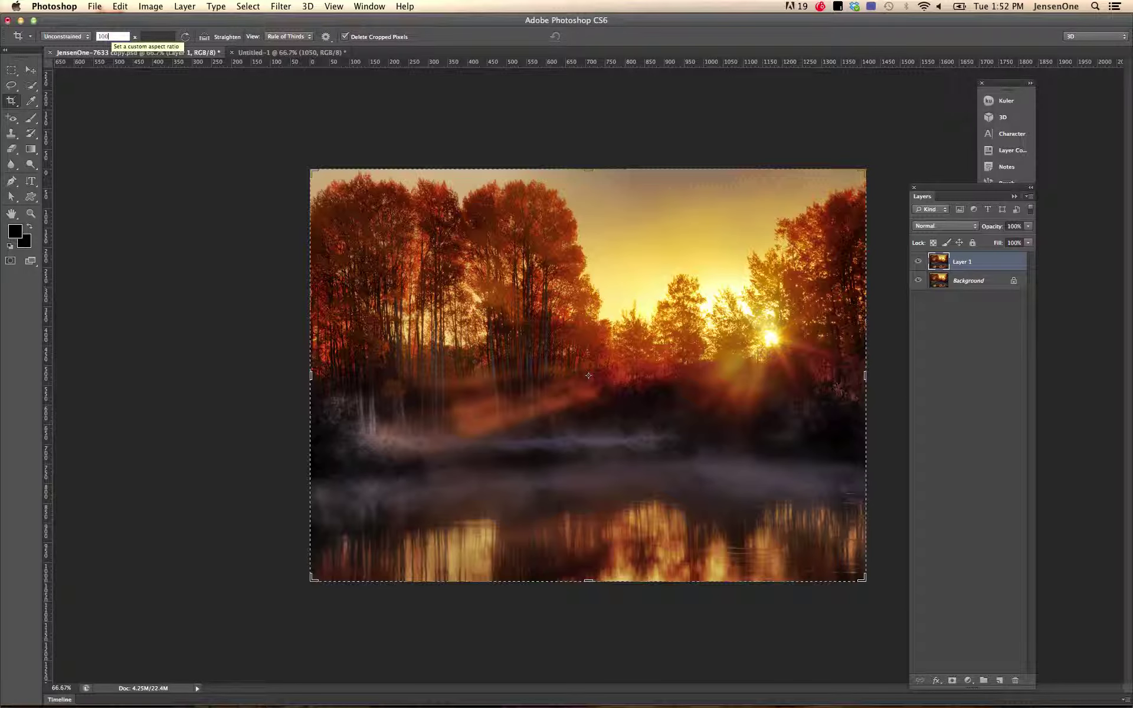
{"action": "type", "text": "400"}
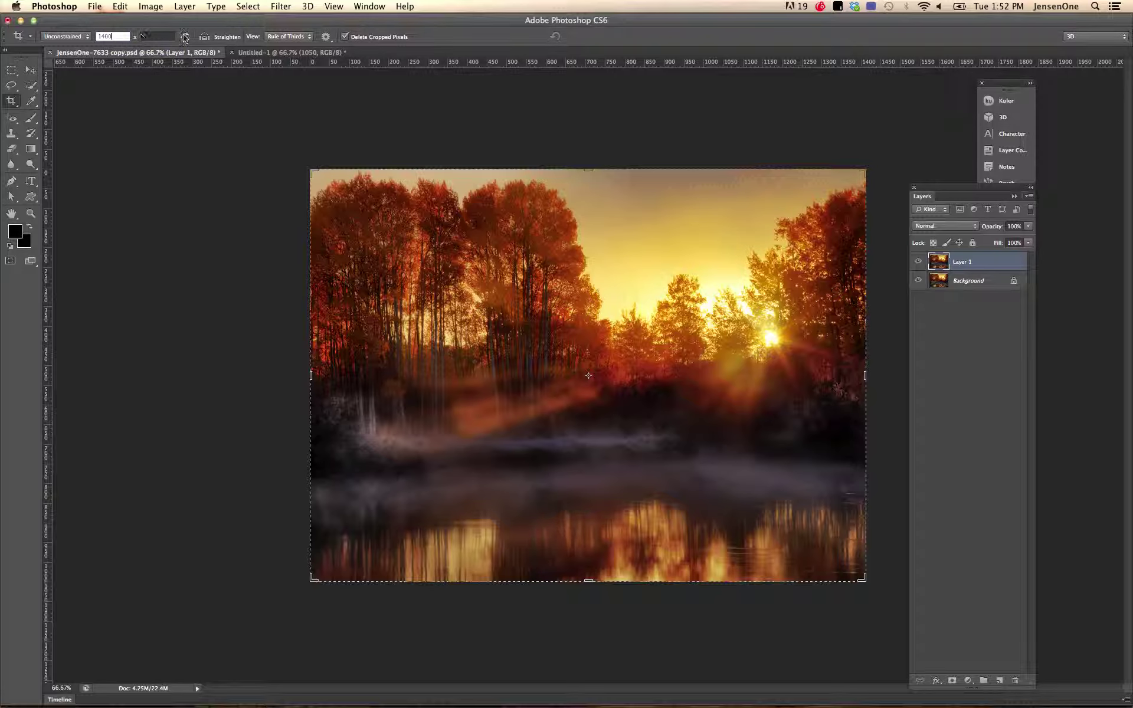
{"action": "left_click", "coordinate": [166, 37]}
{"action": "type", "text": "105"}
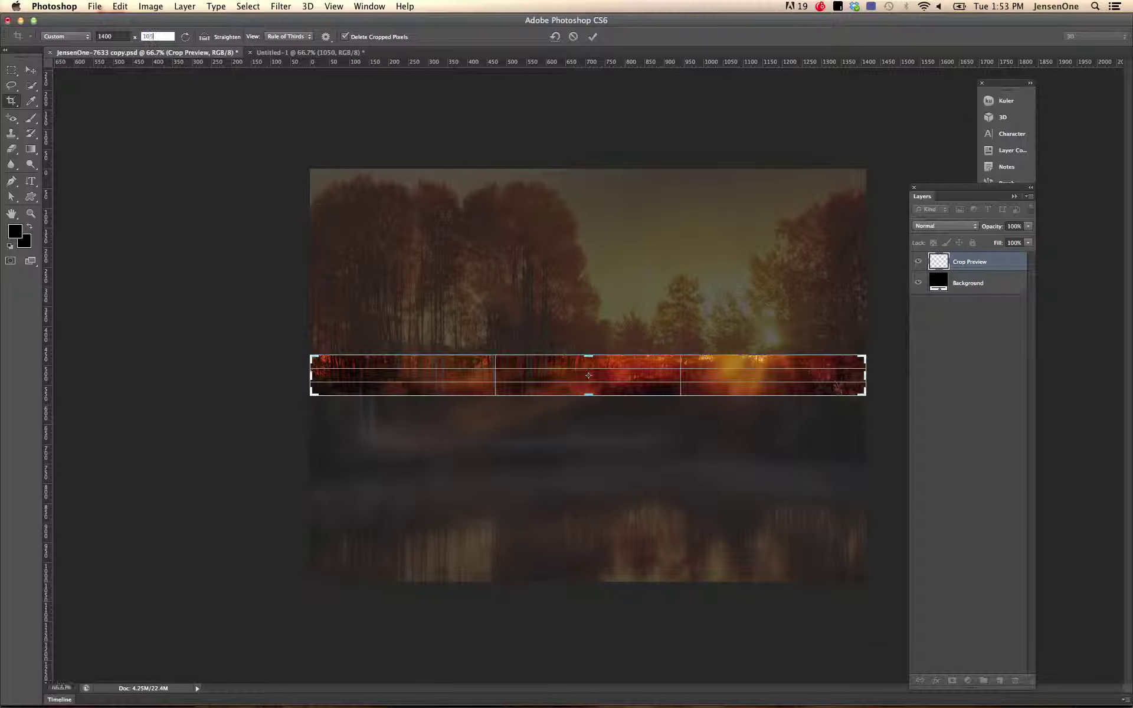
{"action": "type", "text": "0"}
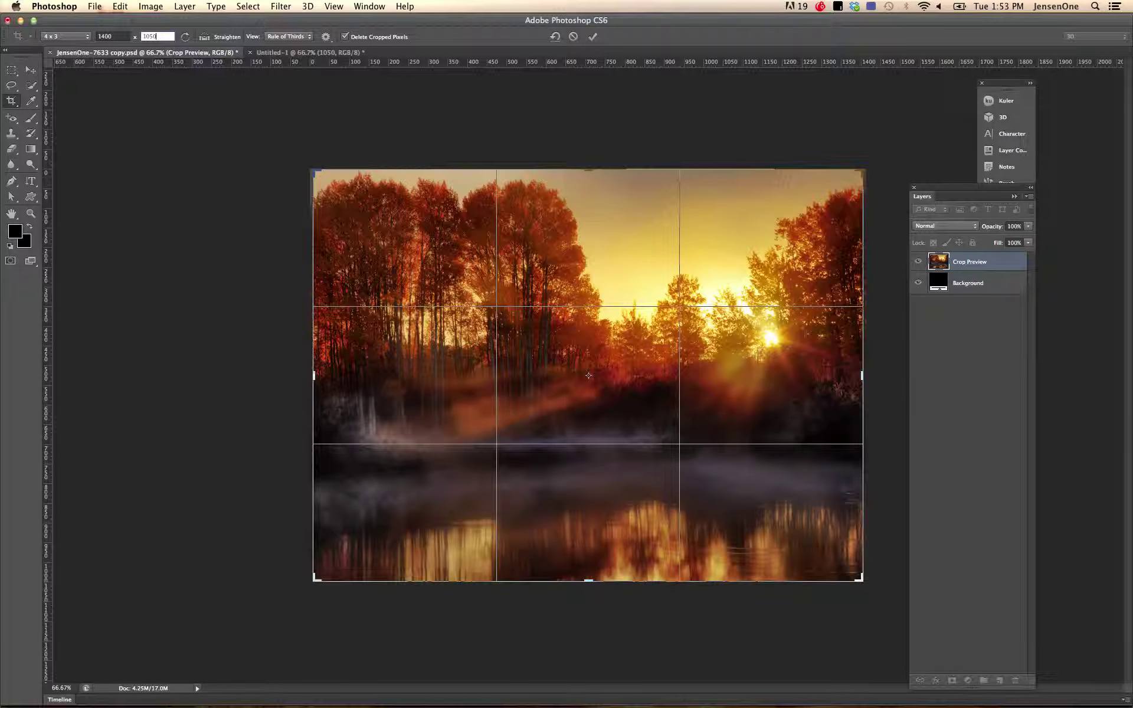
Apply the 1400 by 1050 crop to the photo.
{"action": "left_click", "coordinate": [225, 193]}
{"action": "right_click", "coordinate": [371, 269]}
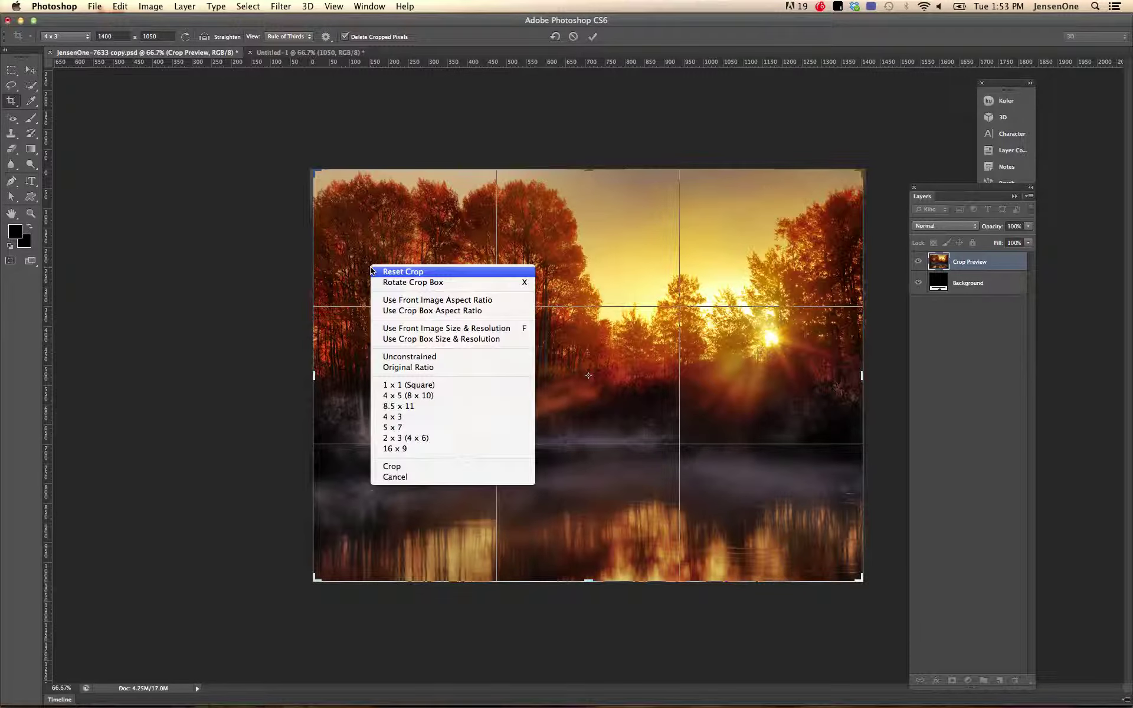
{"action": "left_click", "coordinate": [415, 468]}
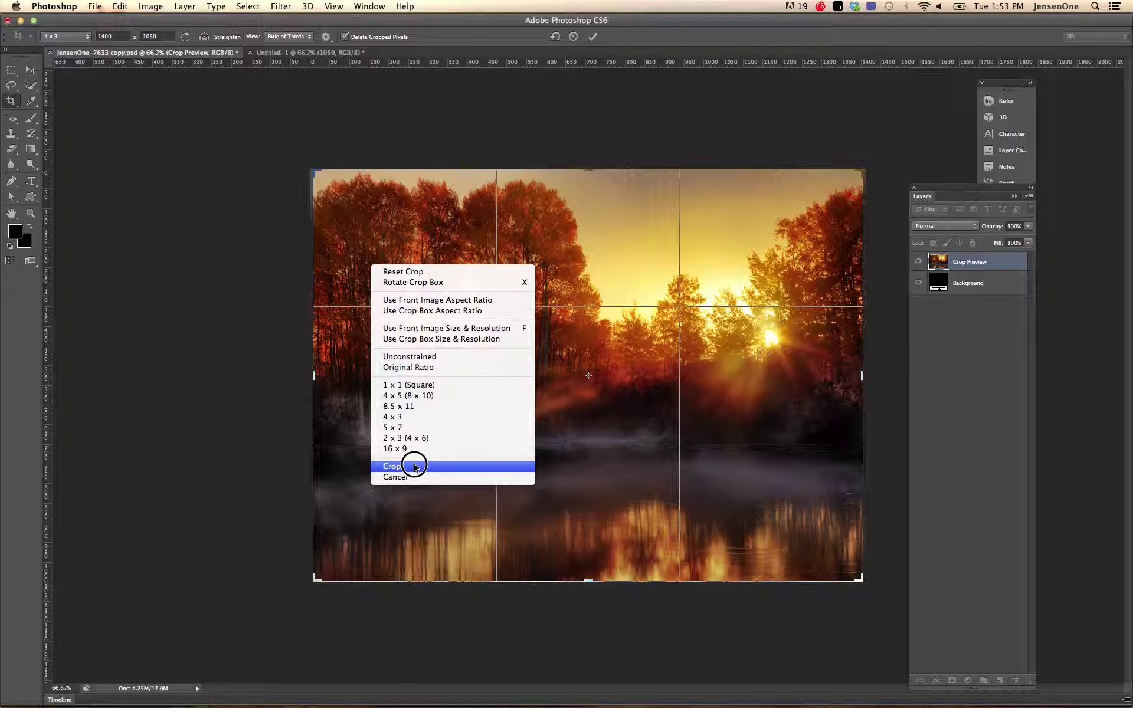
{"action": "left_click", "coordinate": [414, 467]}
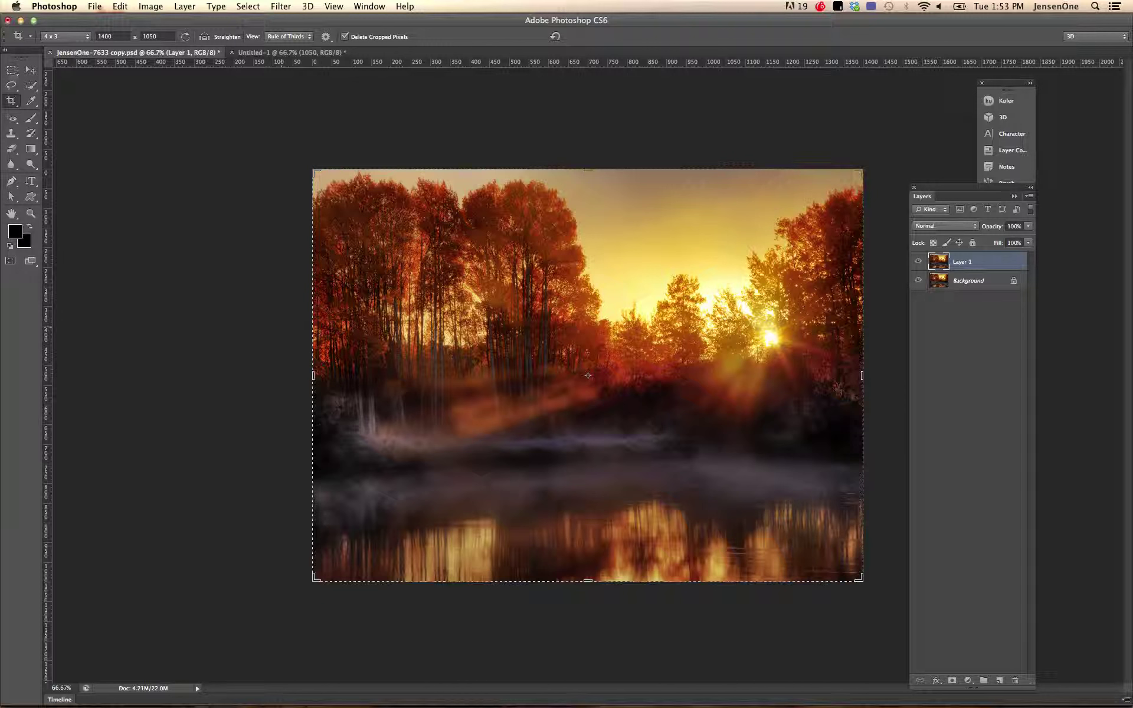
Select the entire photo canvas with the Rectangular Marquee tool.
{"action": "left_click", "coordinate": [12, 72]}
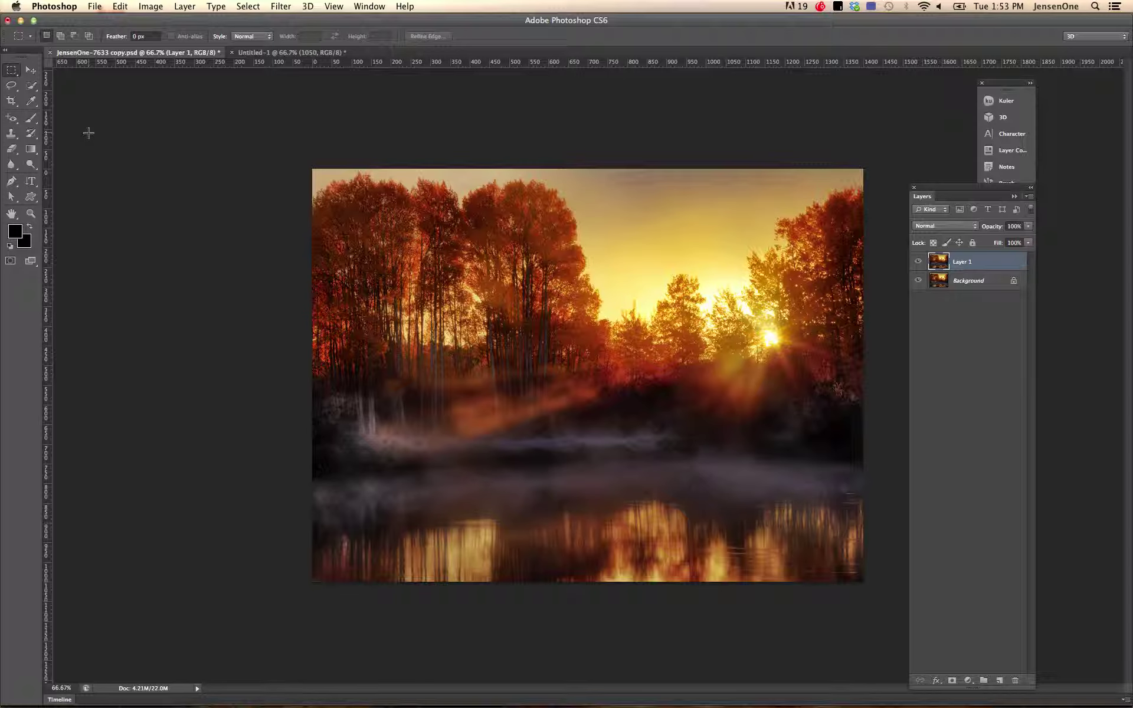
{"action": "key", "text": "super+a"}
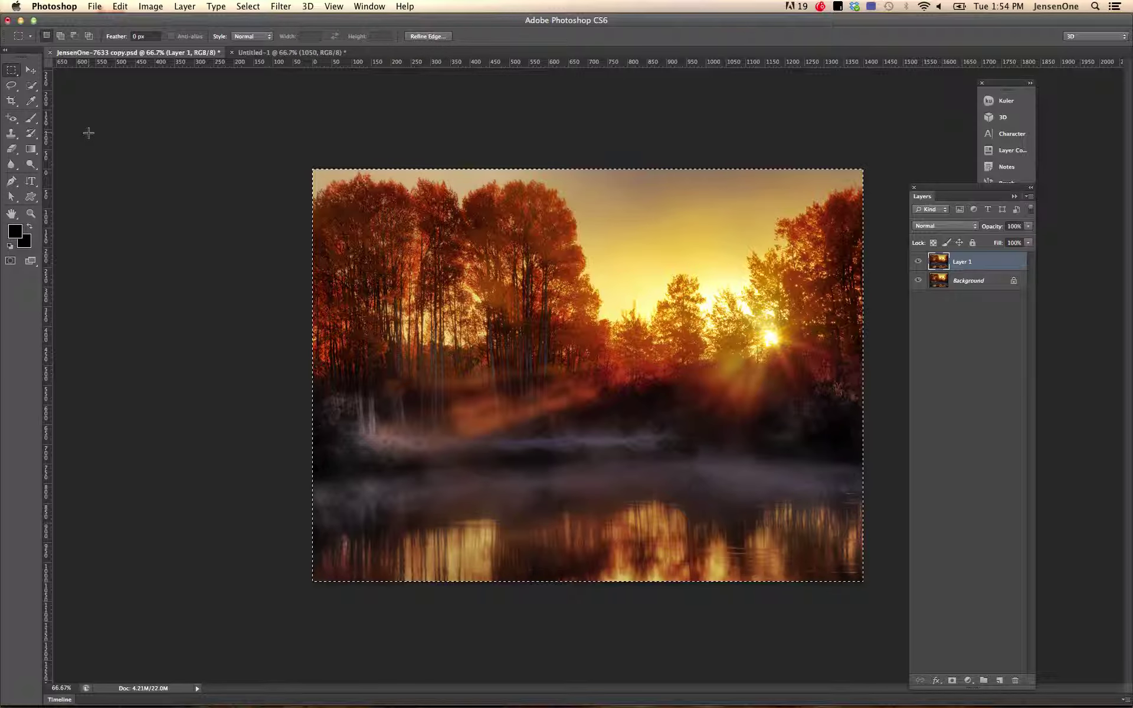
{"action": "key", "text": "super+d"}
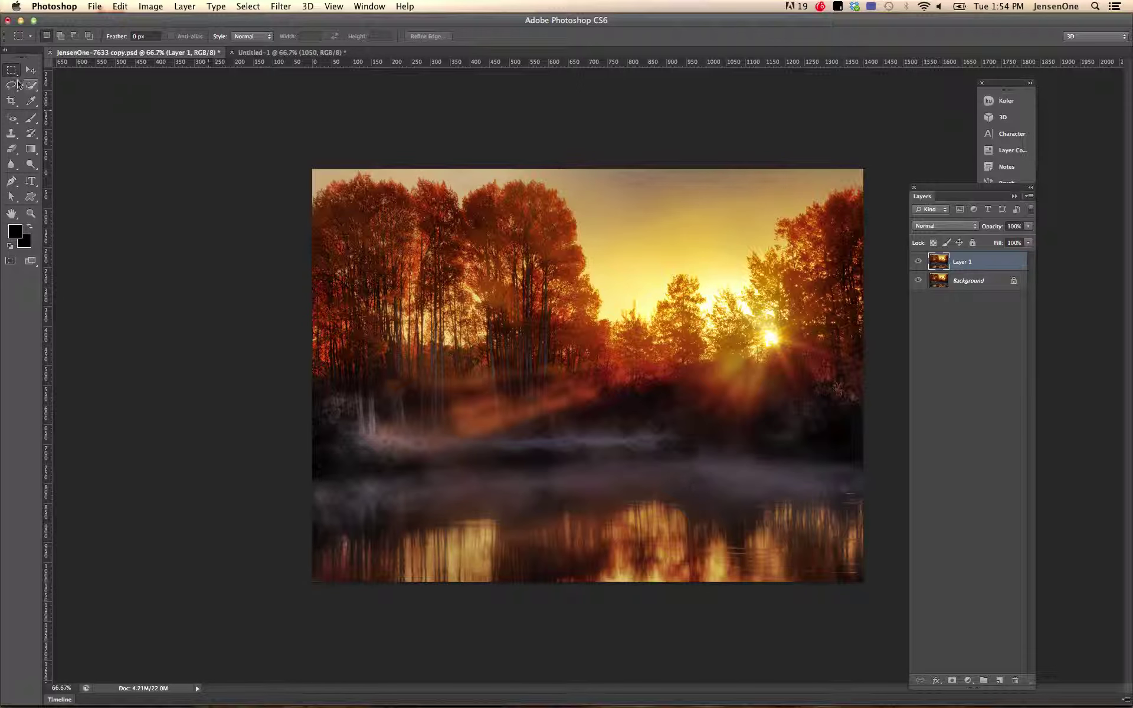
{"action": "left_click", "coordinate": [291, 149]}
{"action": "left_click_drag", "start_coordinate": [291, 149], "coordinate": [921, 602]}
Stroke the selection with a 1 px white line located at Center, and deselect the canvas.
{"action": "left_click", "coordinate": [122, 7]}
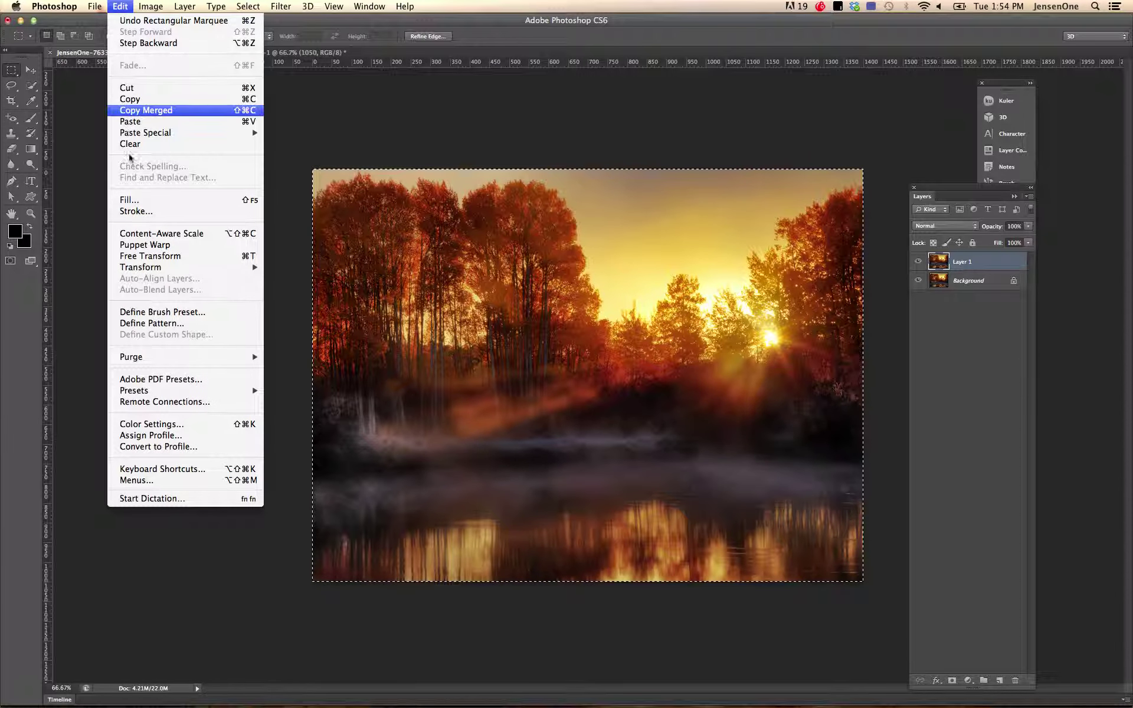
{"action": "left_click", "coordinate": [134, 210]}
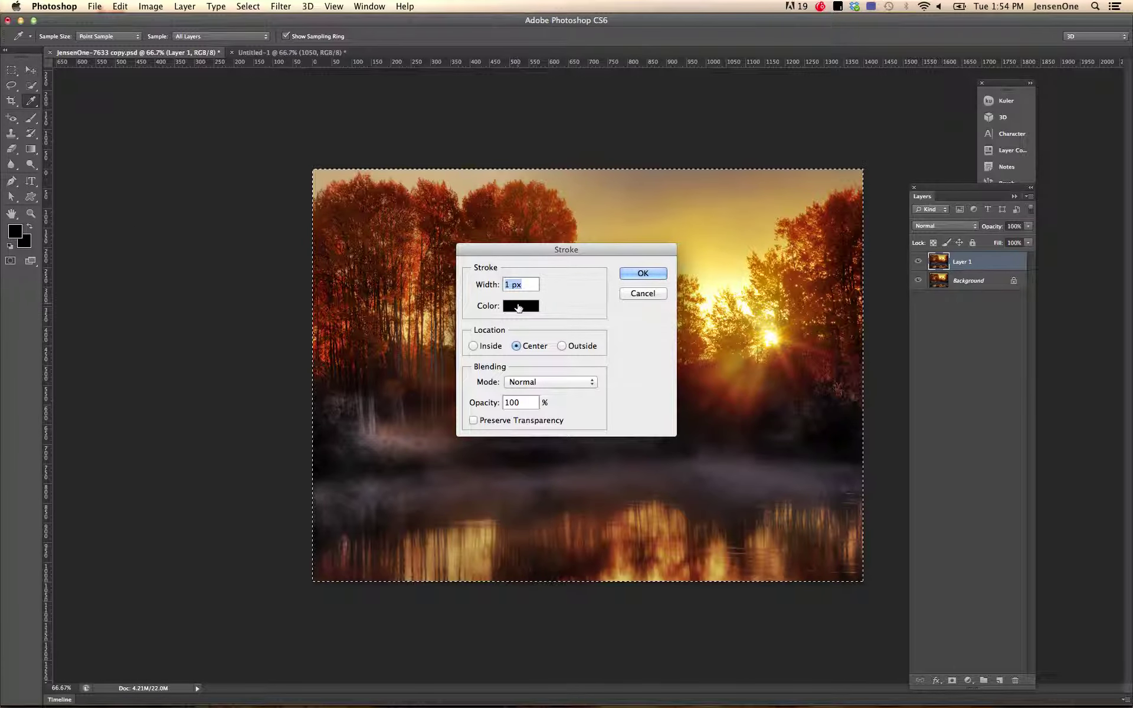
{"action": "left_click", "coordinate": [518, 306]}
{"action": "left_click_drag", "start_coordinate": [415, 217], "coordinate": [387, 191]}
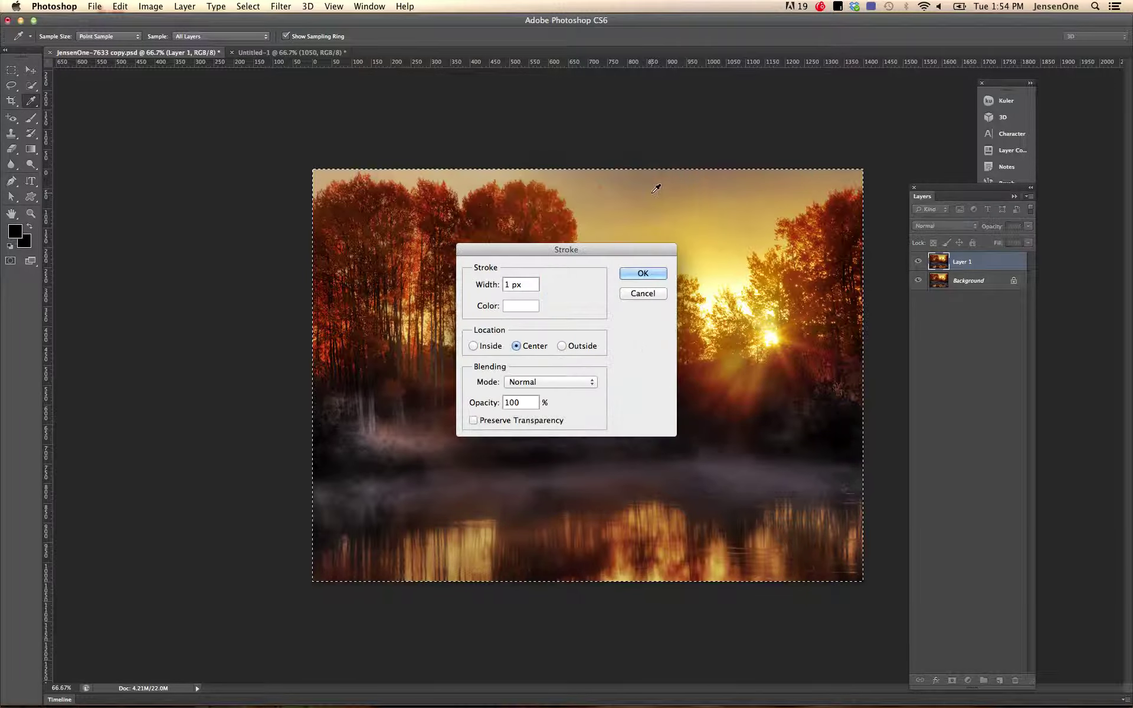
{"action": "left_click", "coordinate": [652, 194]}
{"action": "left_click", "coordinate": [643, 275]}
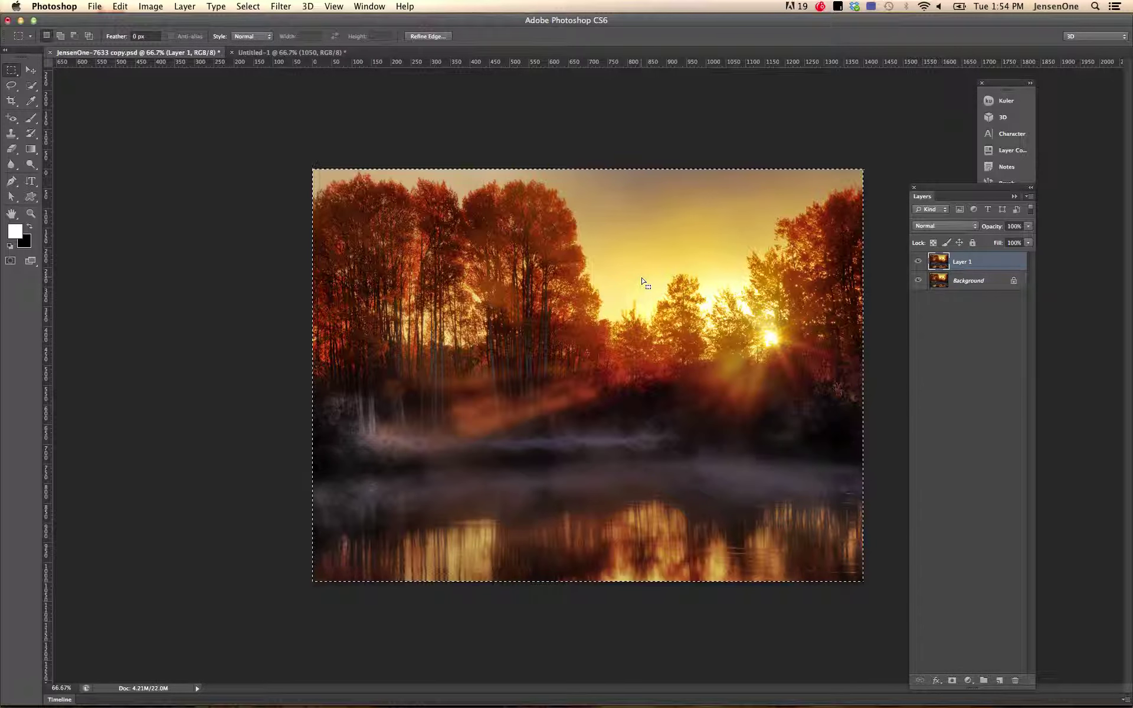
{"action": "key", "text": "super+d"}
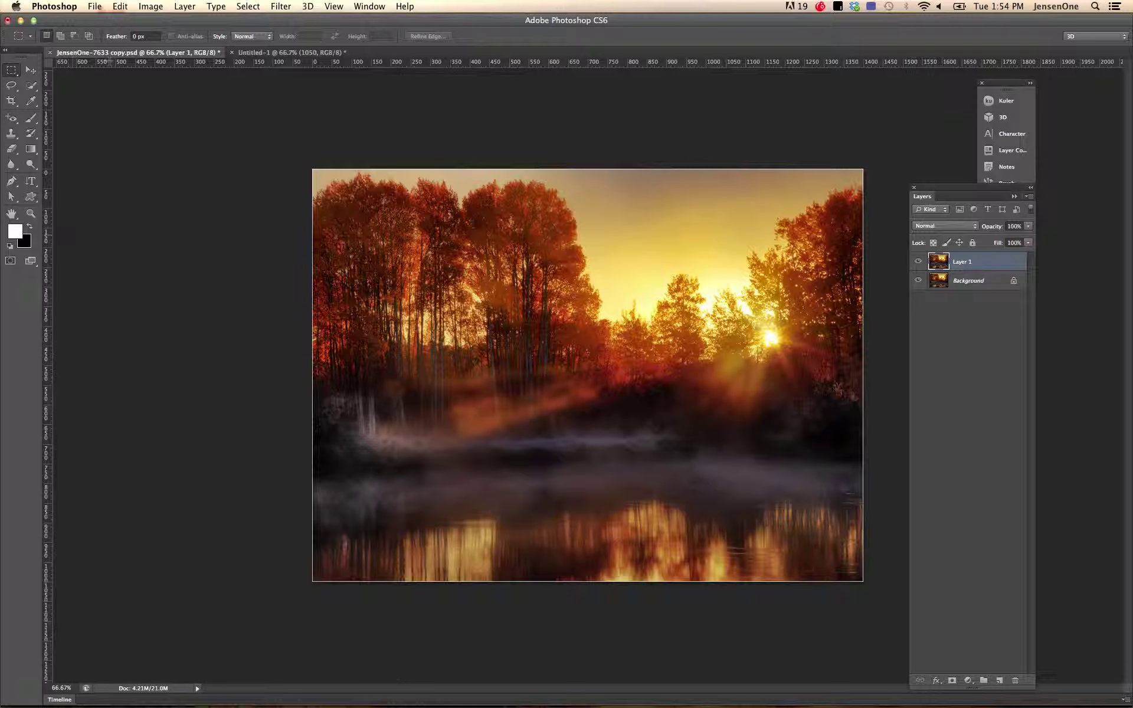
Save a copy of the bordered photo in JPEG format in the Rim folder with the sRGB color profile embedded.
{"action": "left_click", "coordinate": [95, 7]}
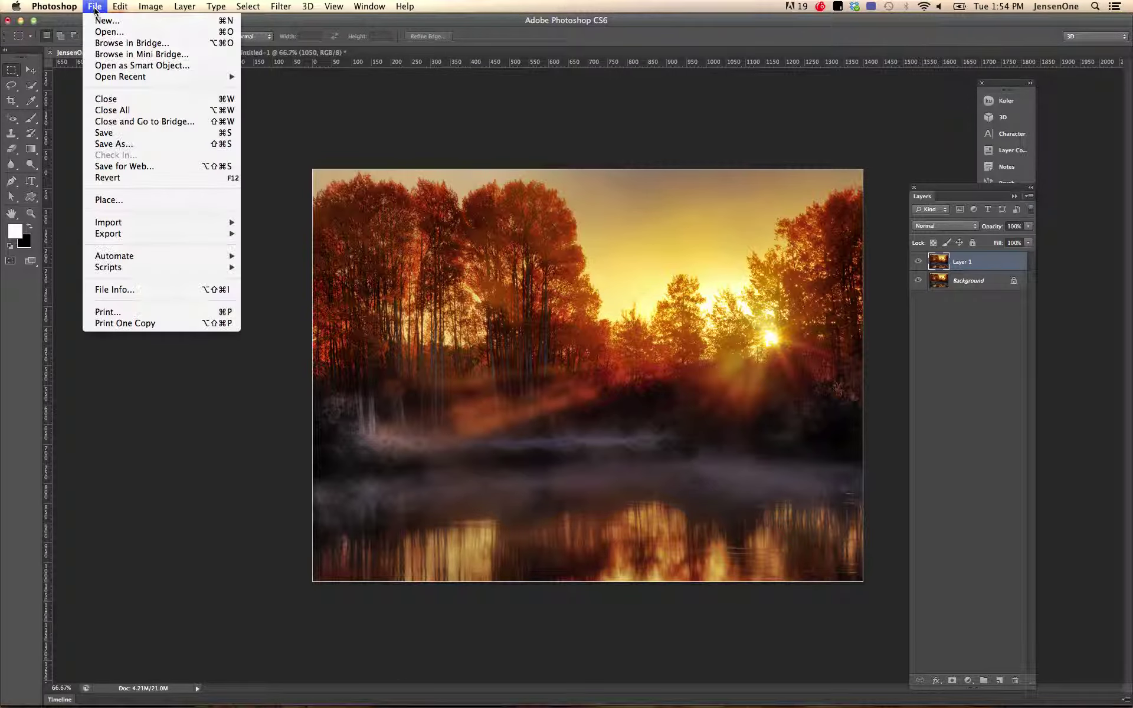
{"action": "left_click", "coordinate": [119, 145]}
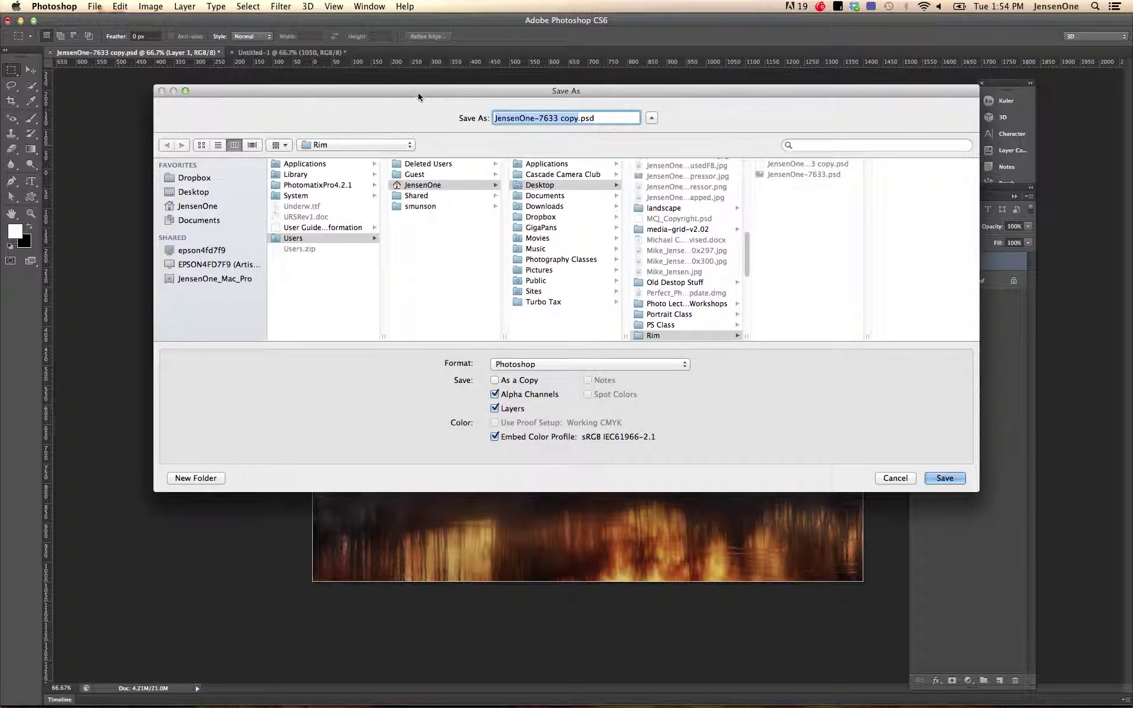
{"action": "left_click_drag", "start_coordinate": [418, 90], "coordinate": [359, 88]}
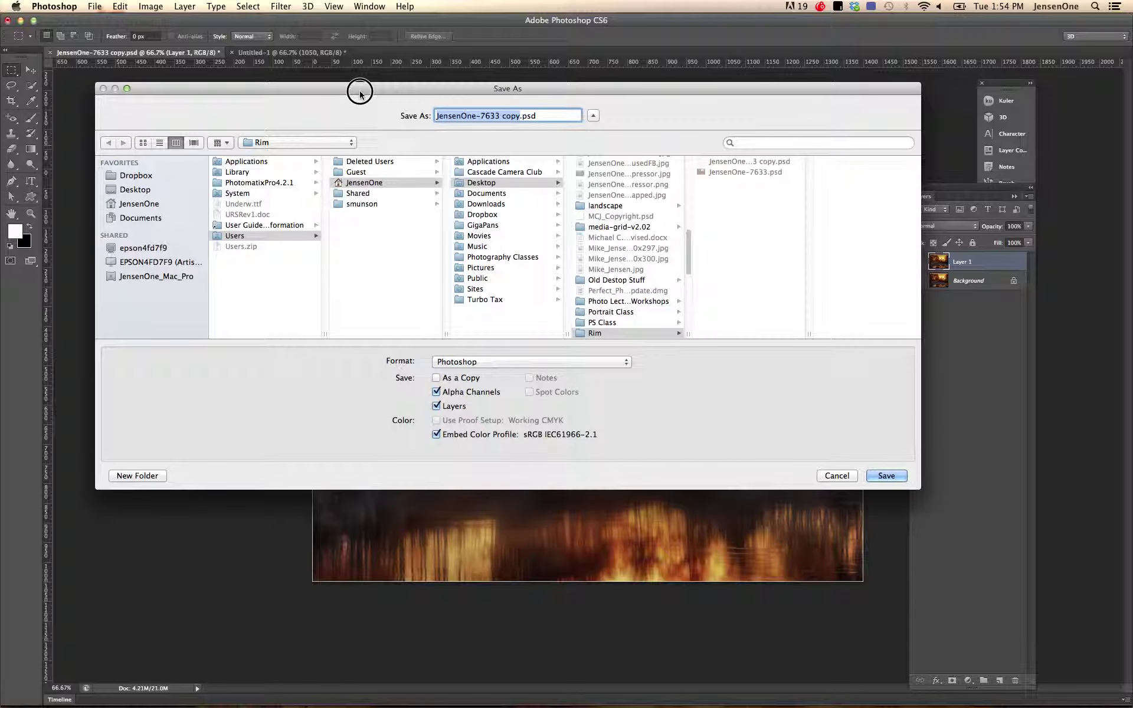
{"action": "left_click", "coordinate": [514, 362]}
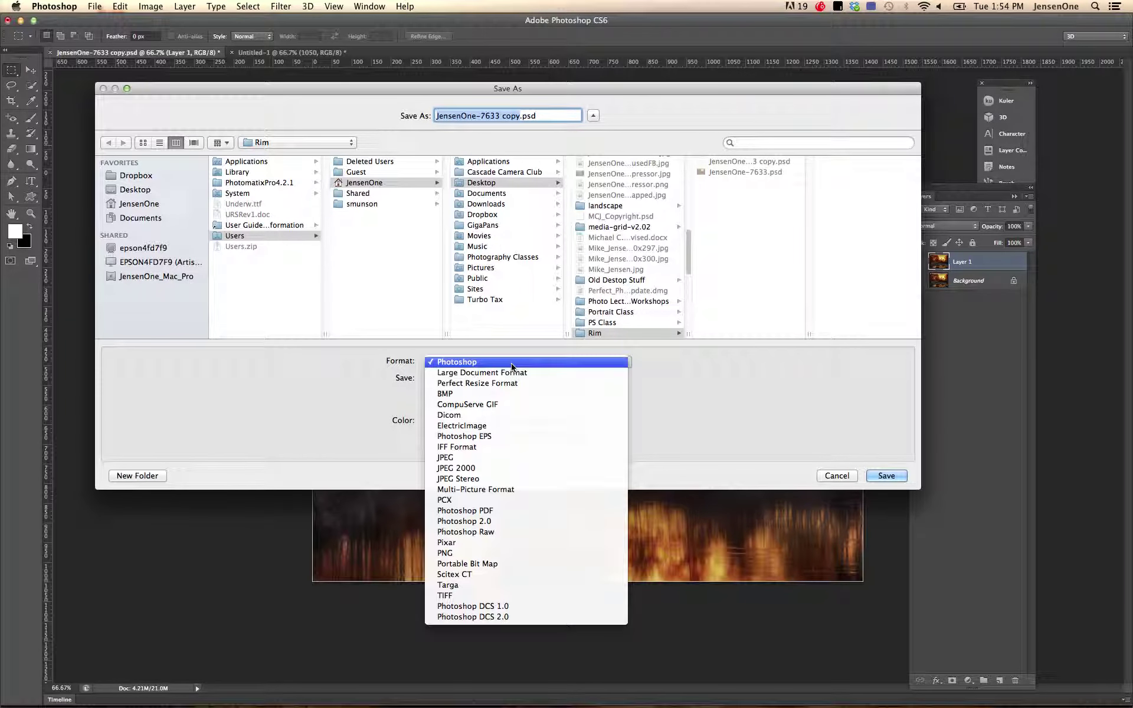
{"action": "left_click", "coordinate": [500, 458]}
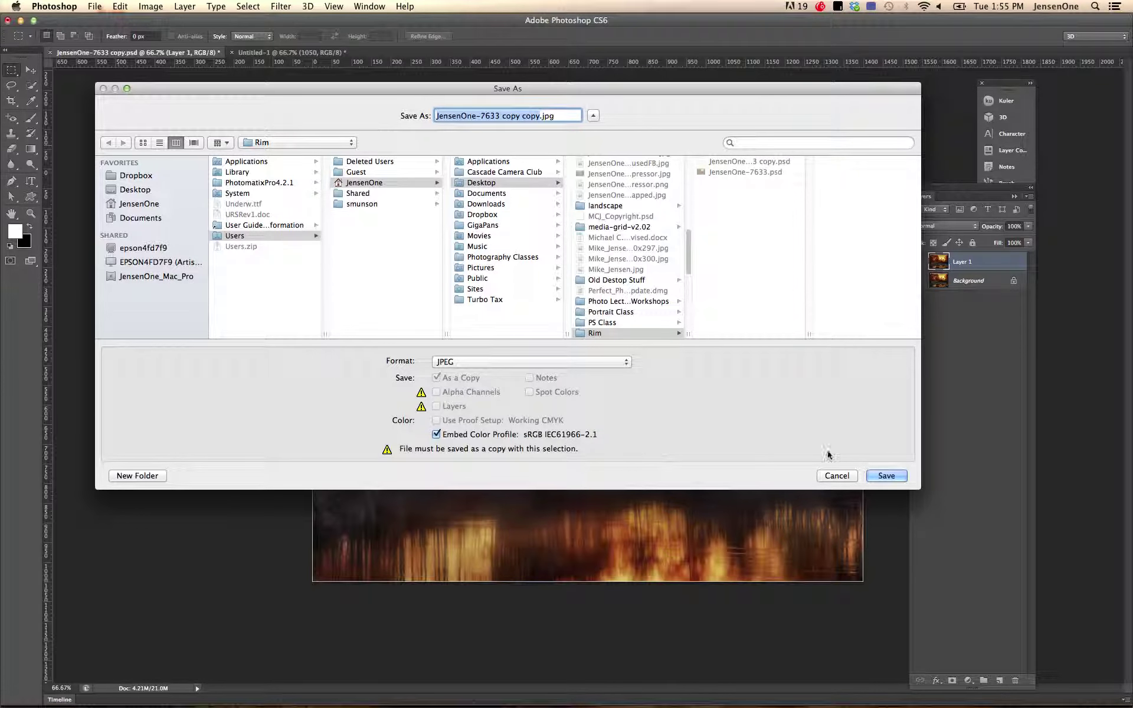
{"action": "left_click", "coordinate": [879, 478]}
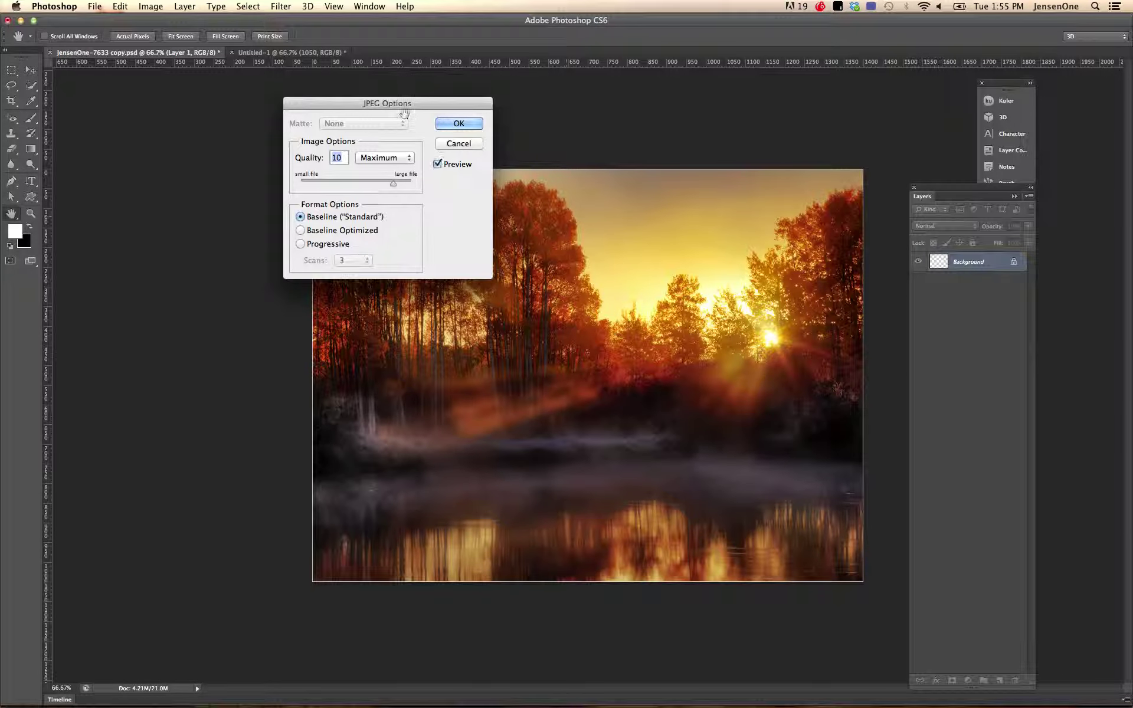
Lower the JPEG quality slightly, keeping the Baseline ("Standard") format option, and finish saving the copy.
{"action": "left_click", "coordinate": [396, 105]}
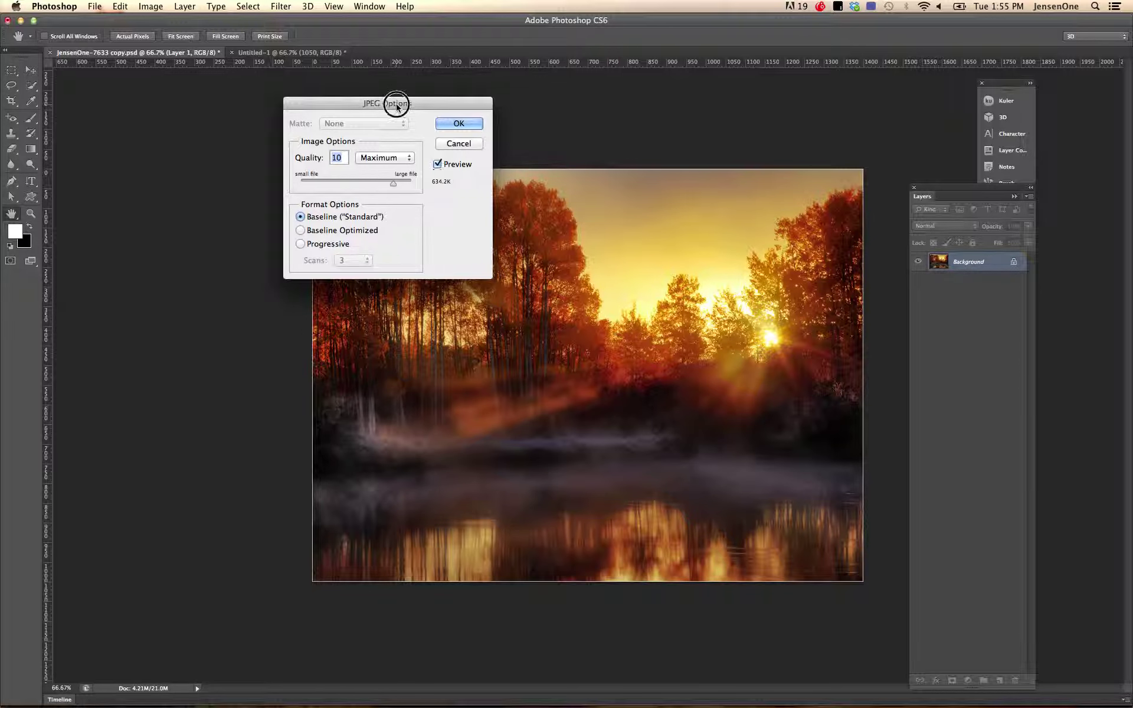
{"action": "left_click_drag", "start_coordinate": [396, 105], "coordinate": [425, 121]}
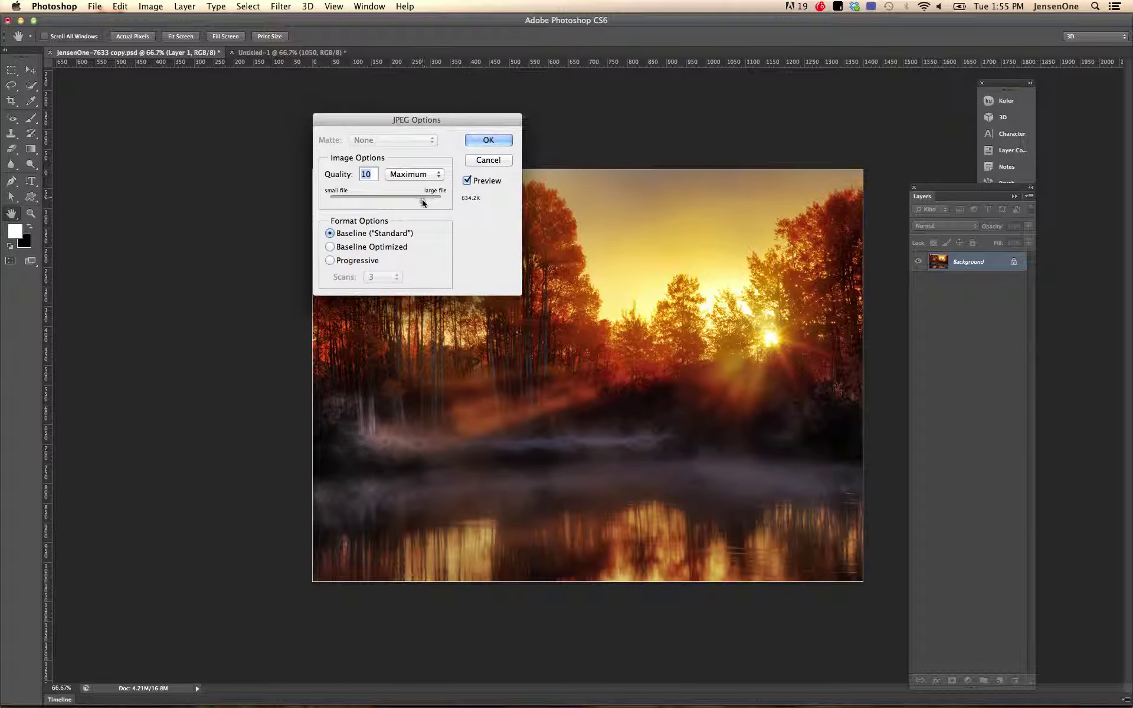
{"action": "left_click_drag", "start_coordinate": [422, 202], "coordinate": [444, 205]}
{"action": "left_click", "coordinate": [411, 201]}
{"action": "left_click_drag", "start_coordinate": [412, 201], "coordinate": [407, 201]}
{"action": "left_click", "coordinate": [489, 141]}
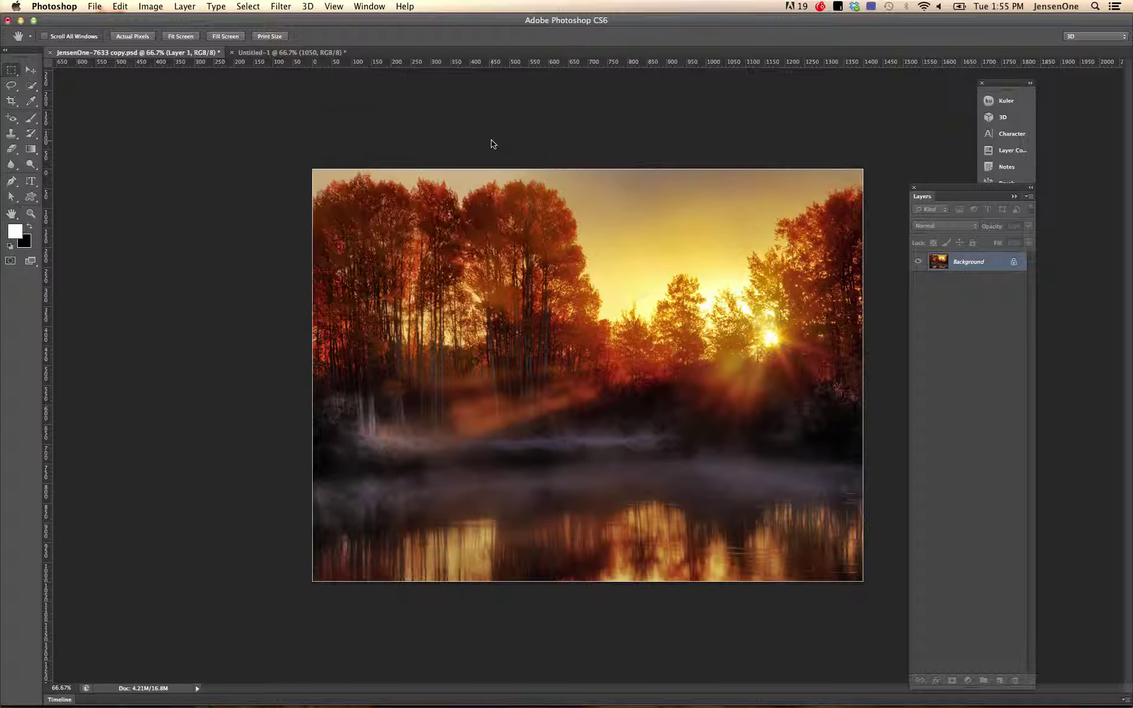